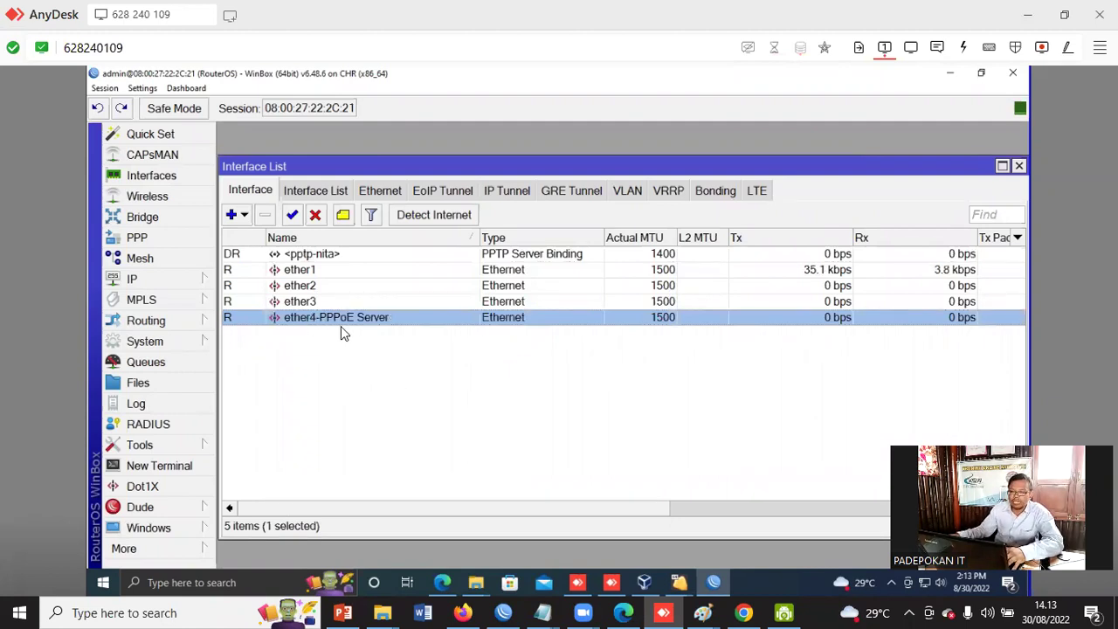
- Add a PPPoE service 'PPPoE Server' on ether4-PPPoE Server with the default-encryption profile
click(133, 237)
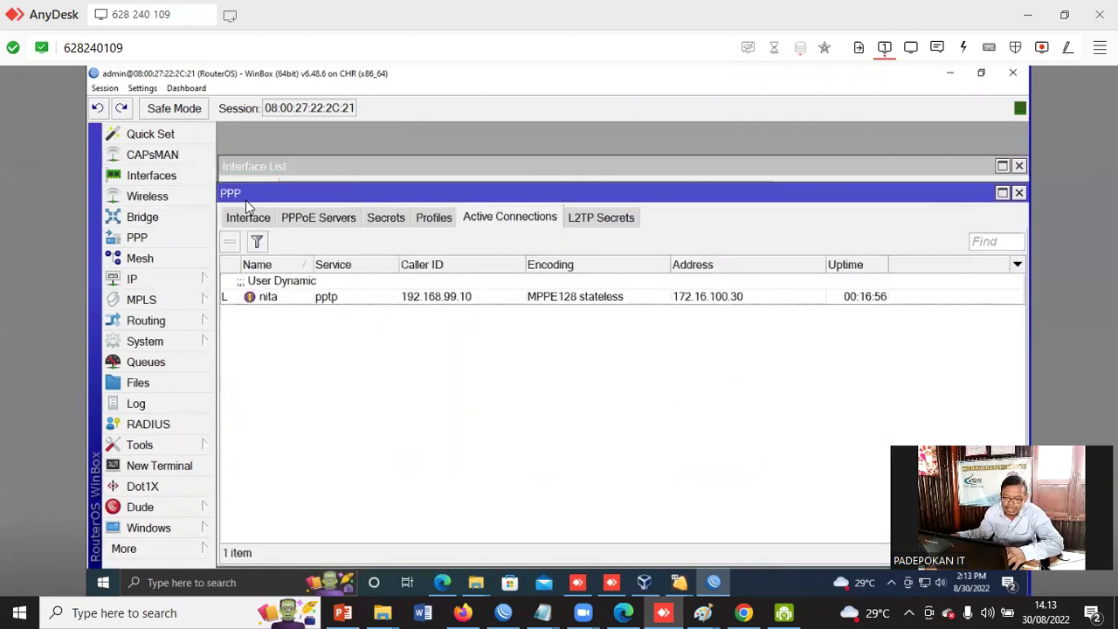
click(300, 216)
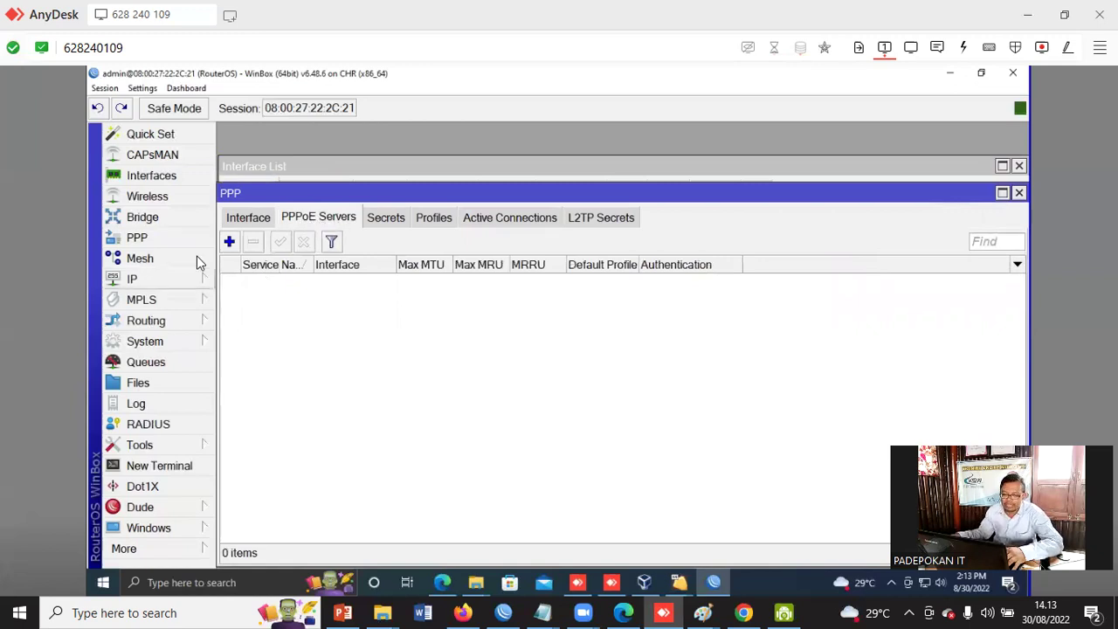
click(229, 242)
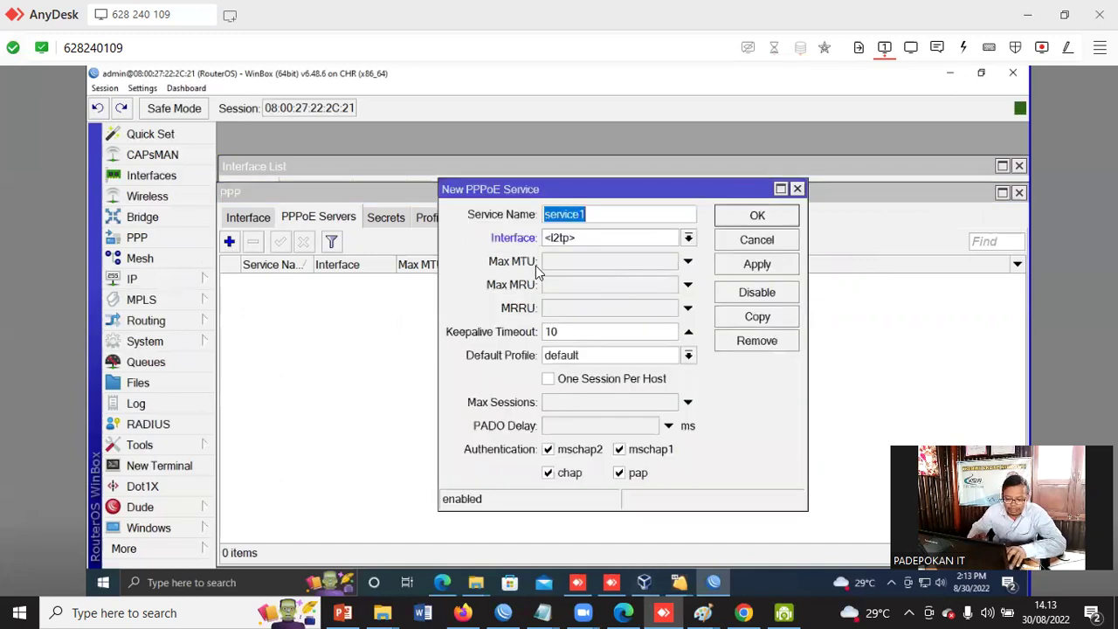
text(PPPo)
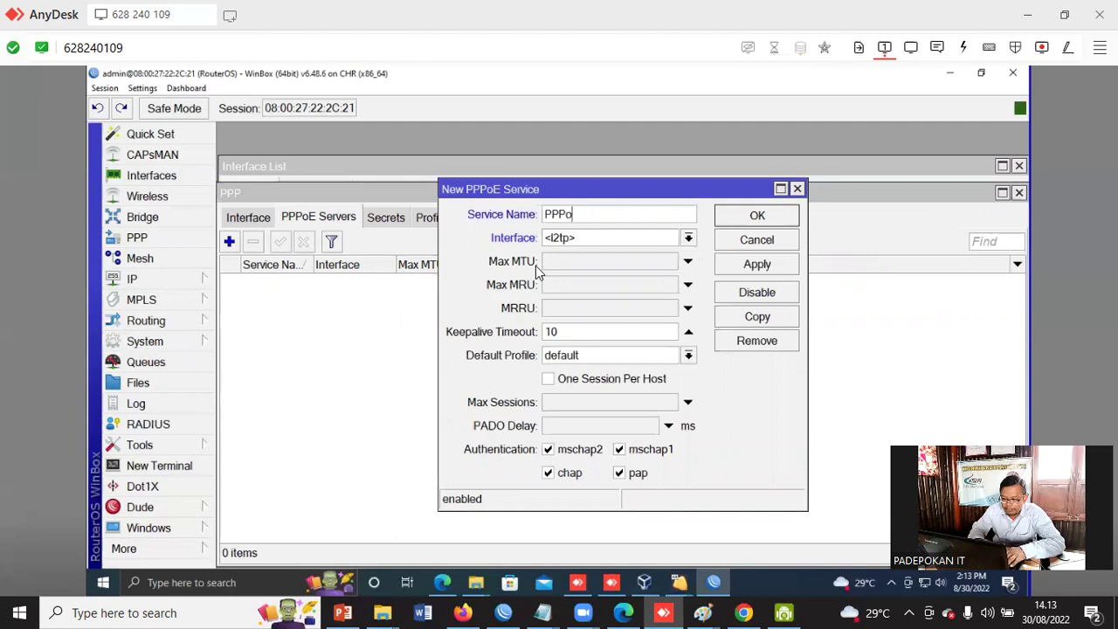
text(E Ser)
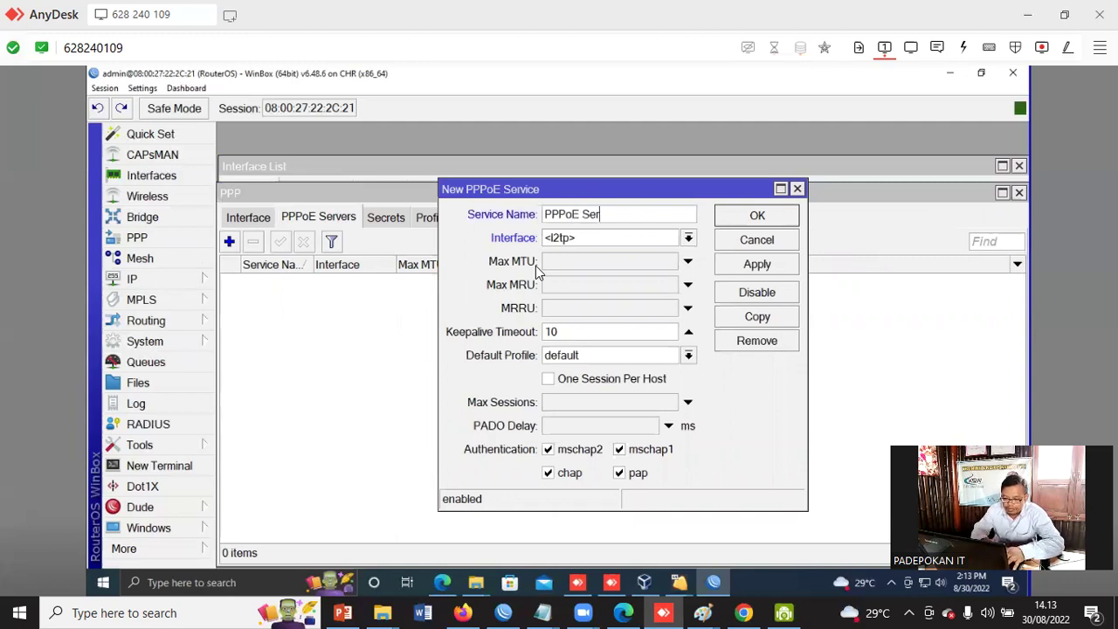
text(ver)
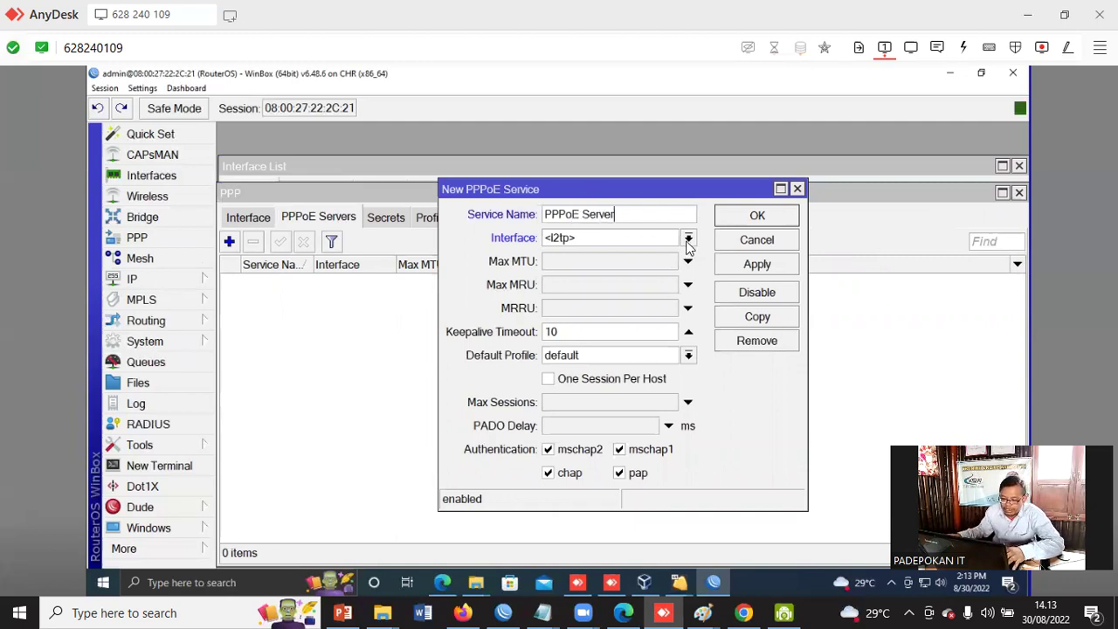
click(688, 240)
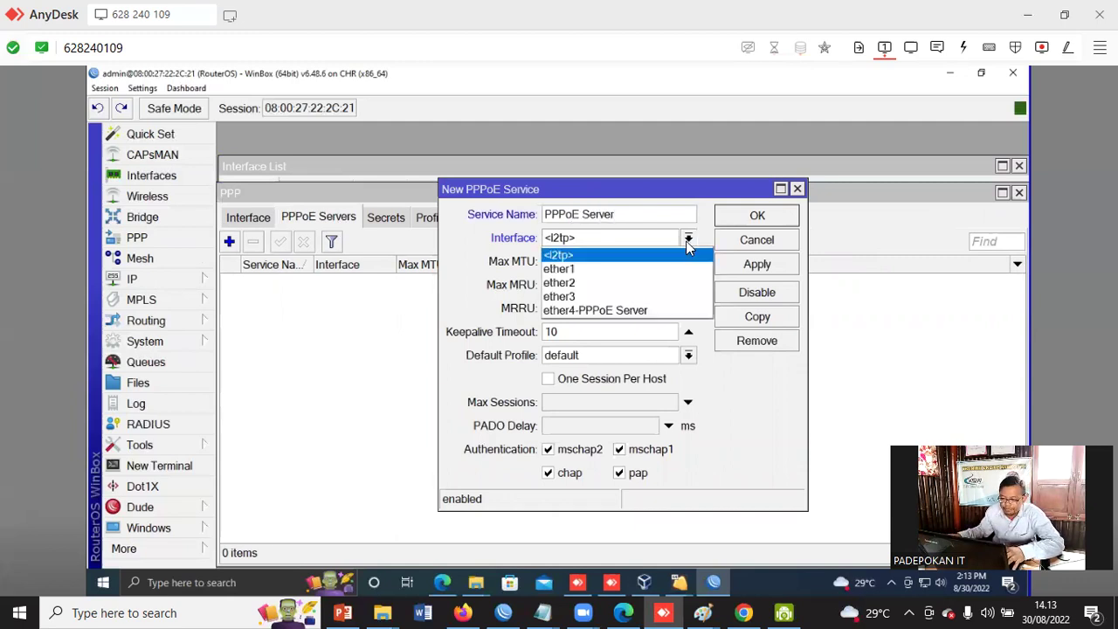
click(636, 312)
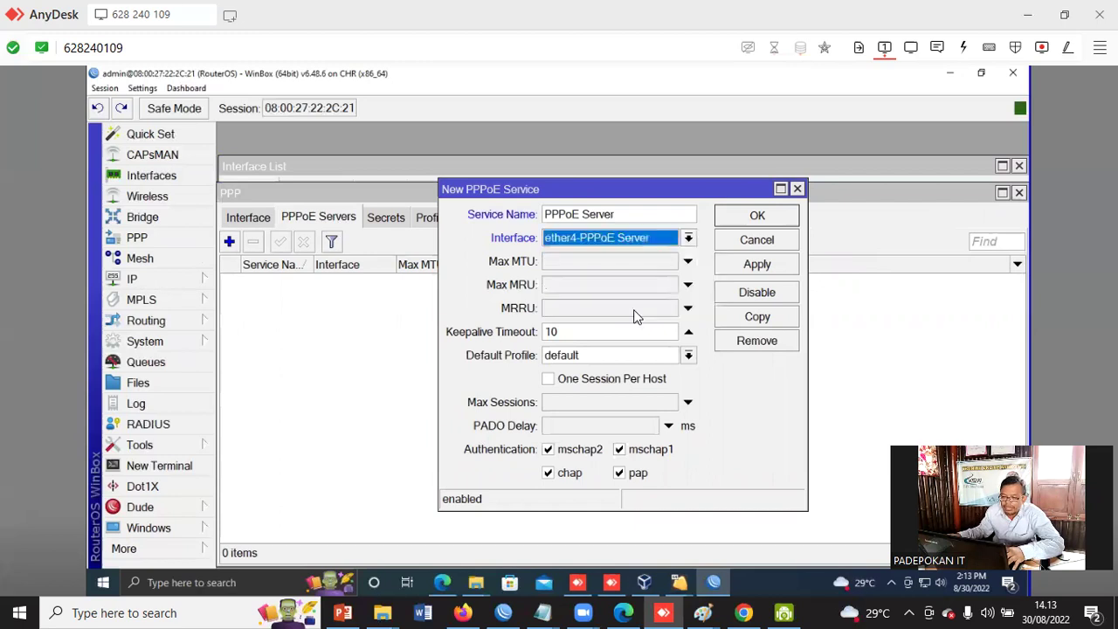
click(688, 355)
click(620, 400)
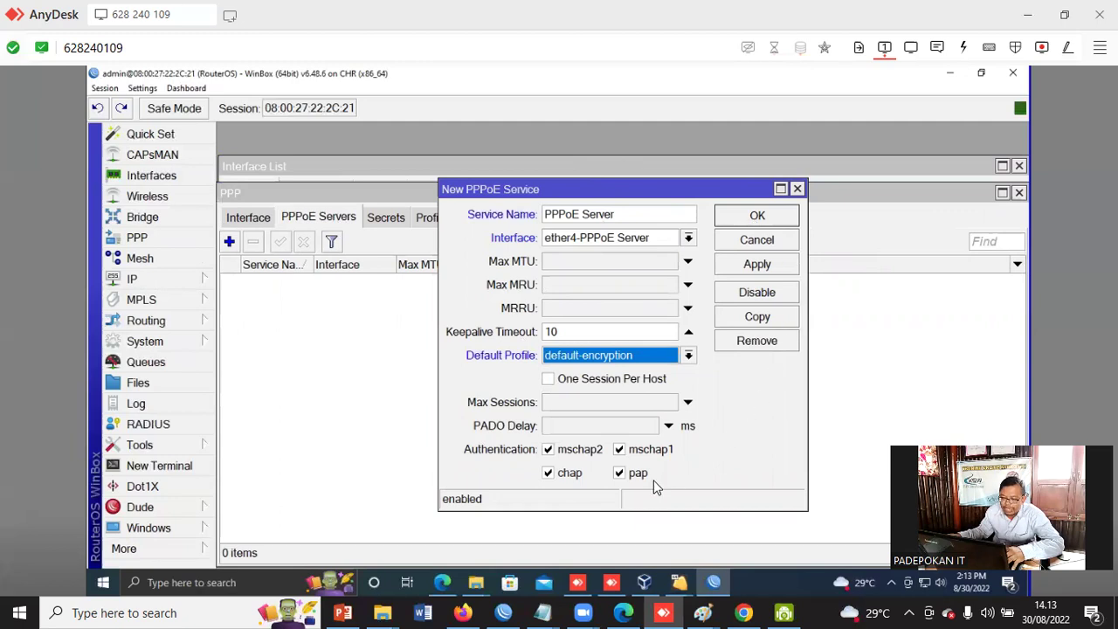
click(740, 217)
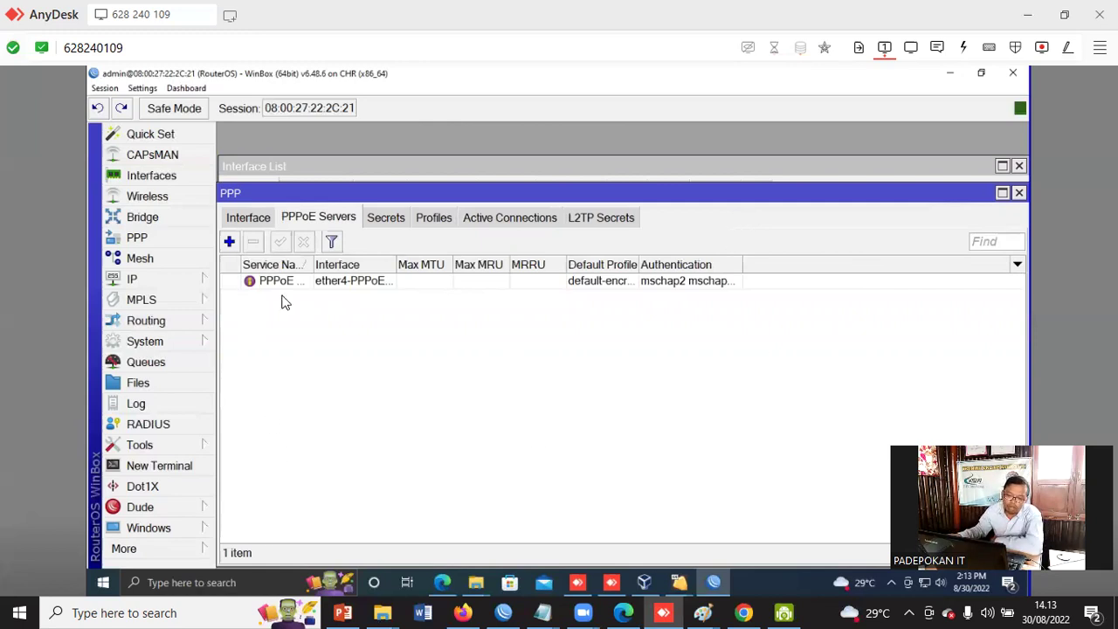
- Start a new PPP secret pppoe-user1 with a password, pppoe service and default-encryption profile
drag(396, 263, 429, 263)
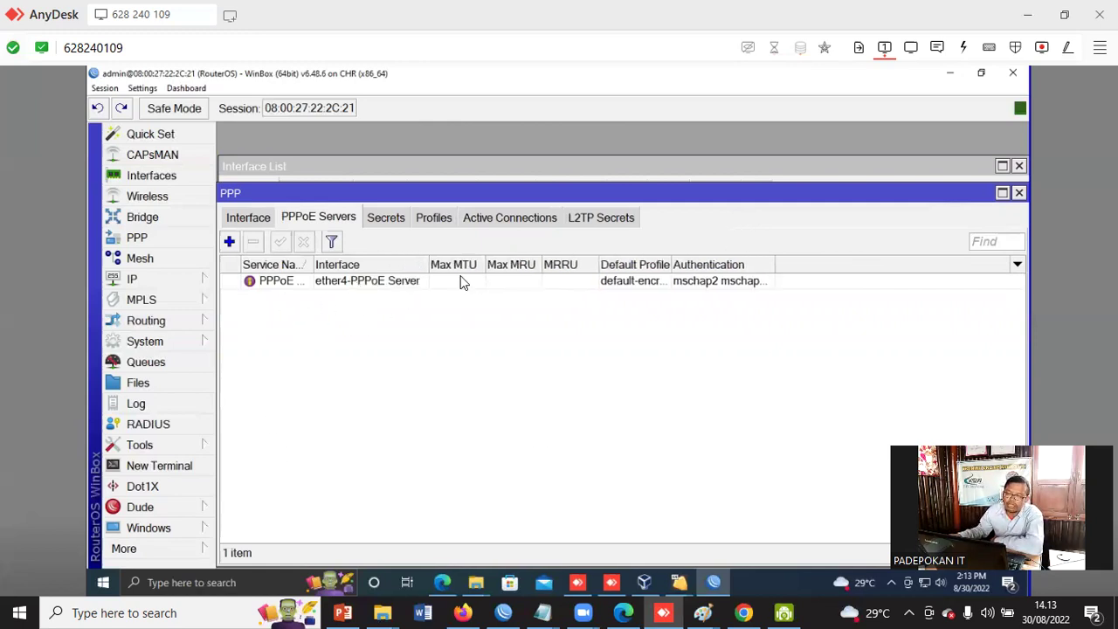
click(387, 219)
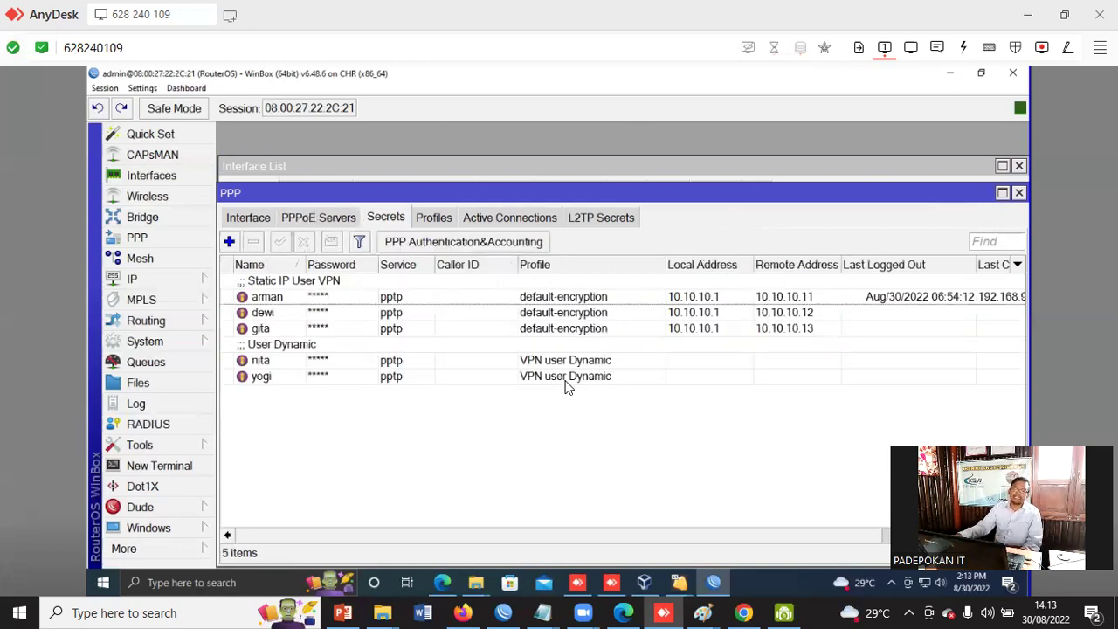
click(229, 241)
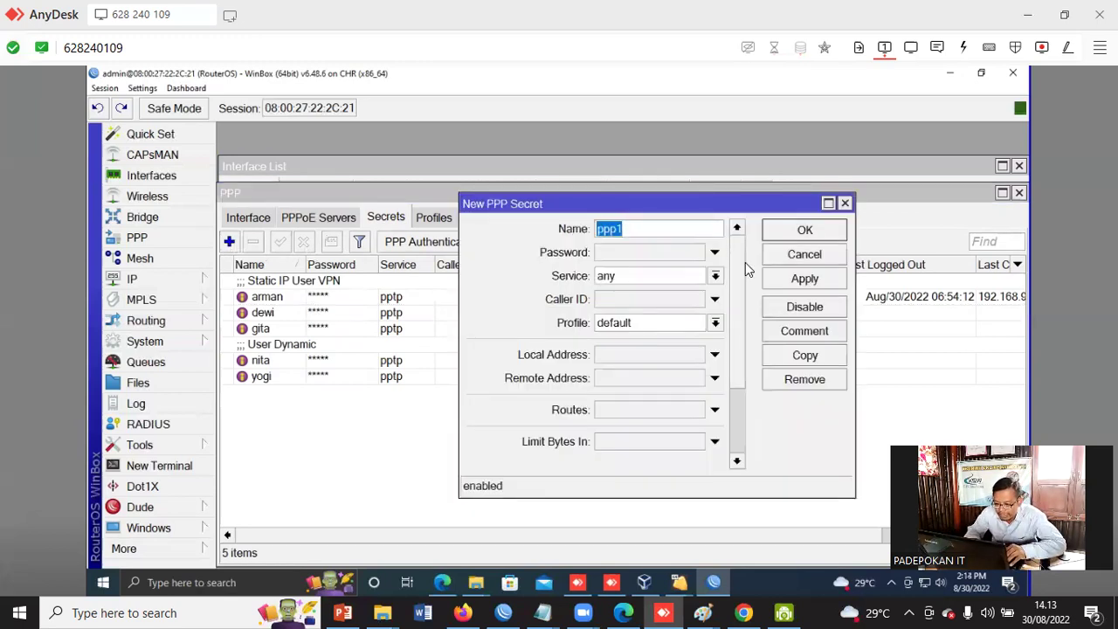
text(ppp)
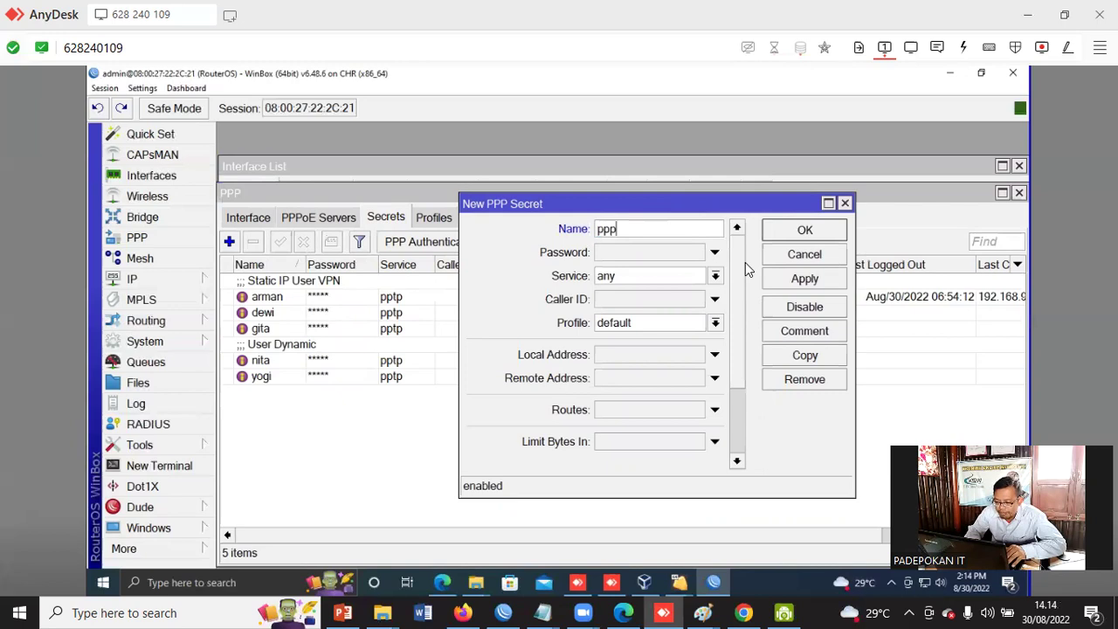
text(oe)
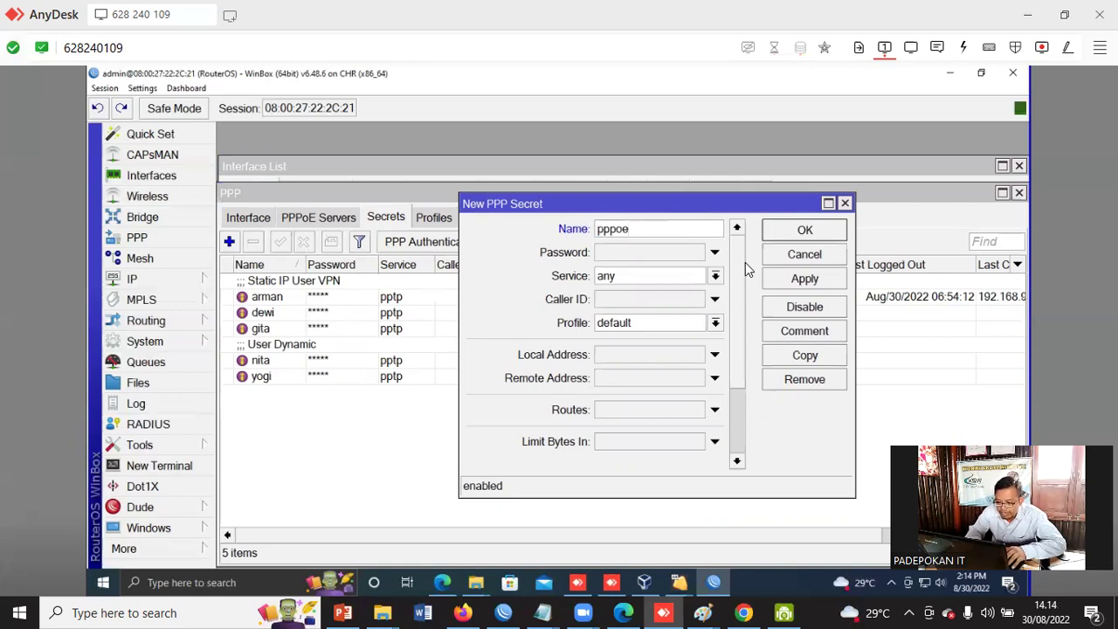
text(-user1)
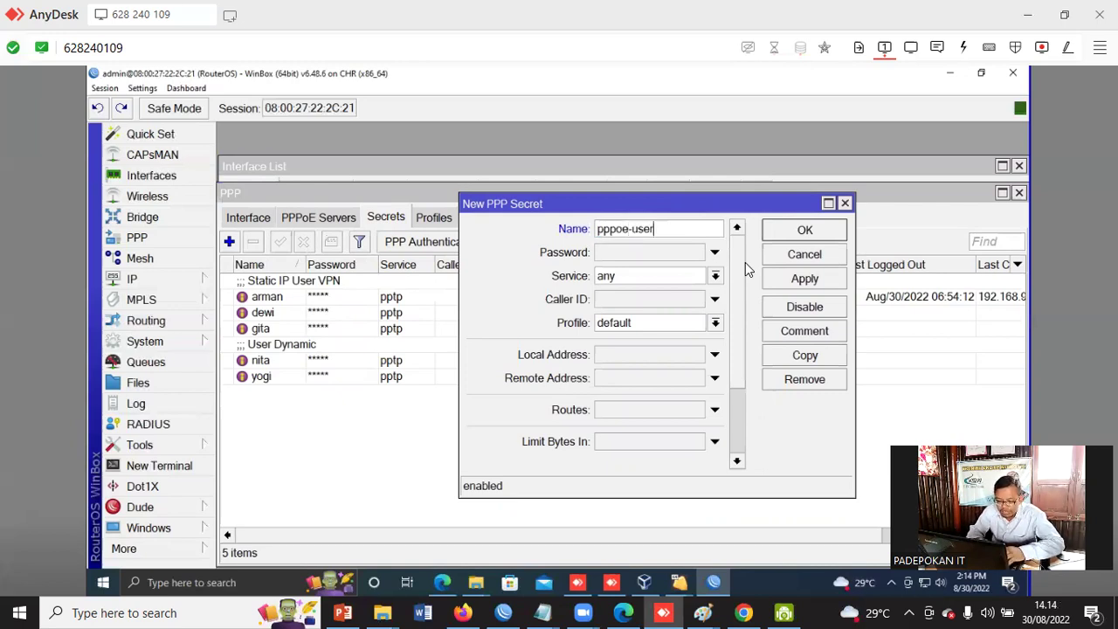
click(644, 256)
text(1)
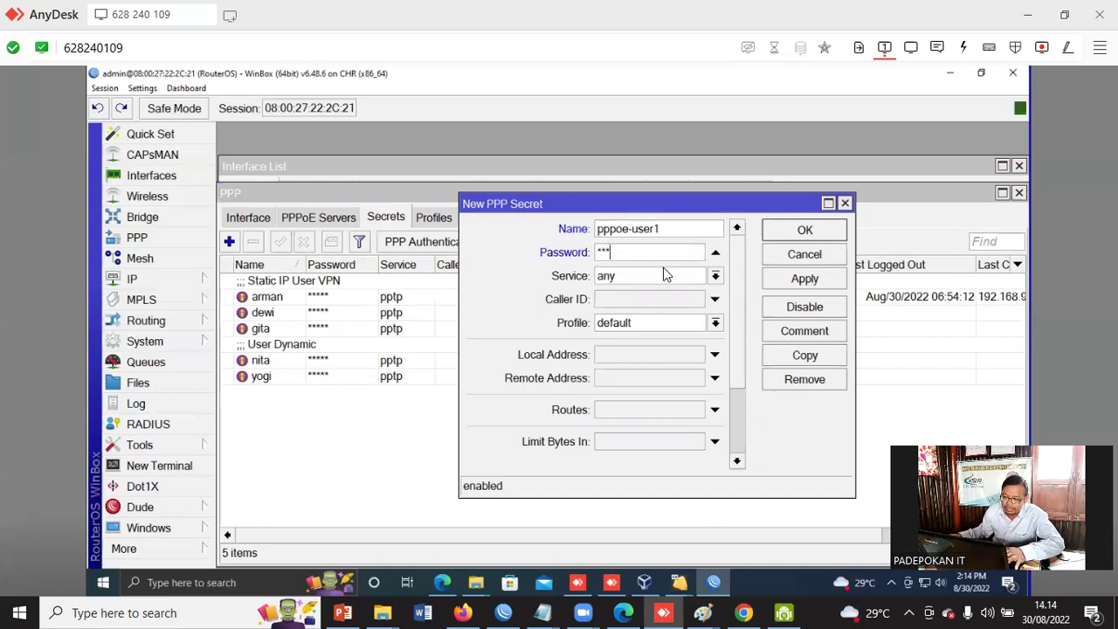
click(715, 276)
click(679, 350)
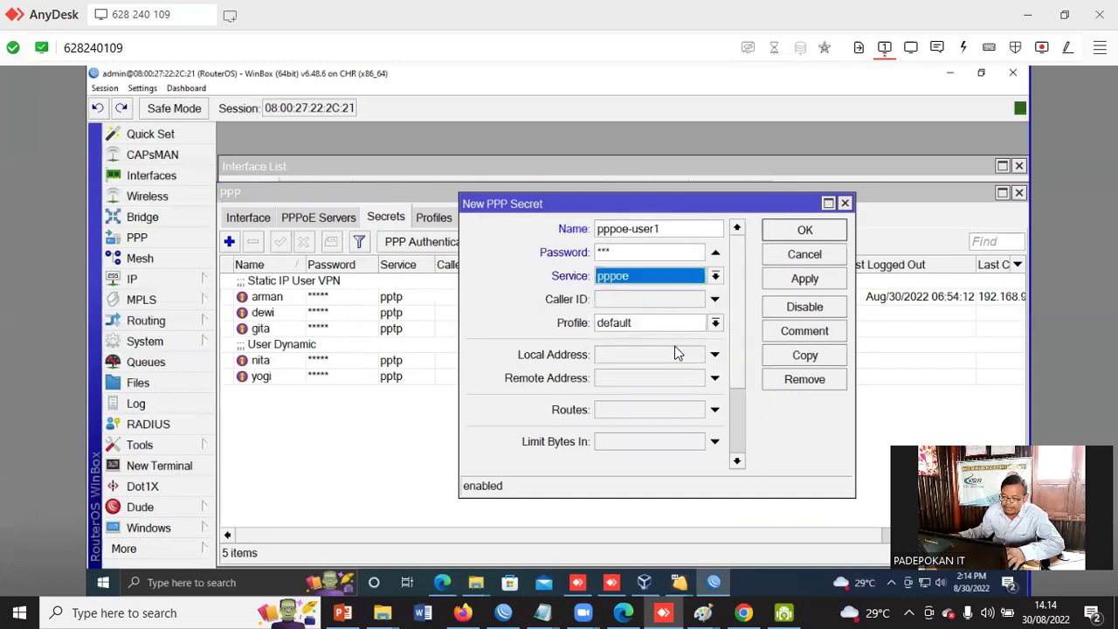
click(715, 323)
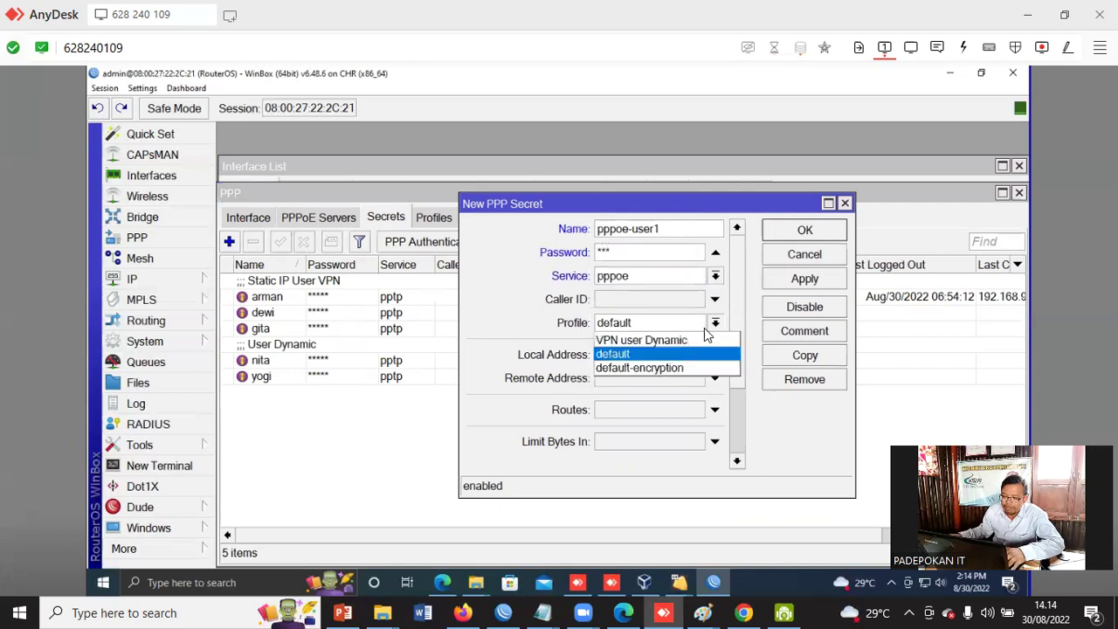
click(666, 367)
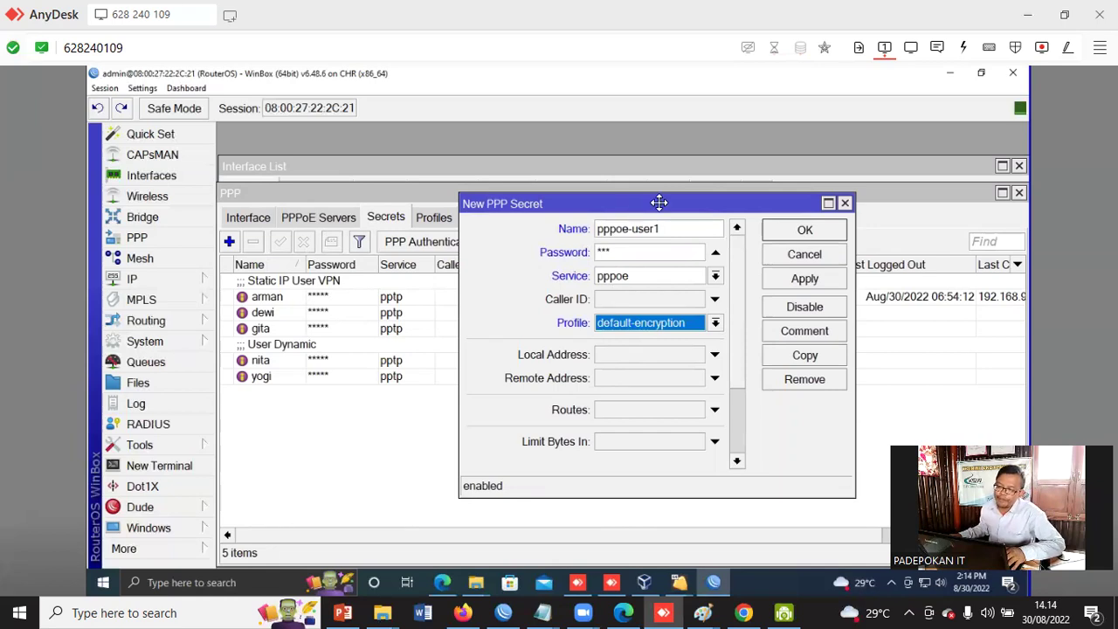
- Enter the local address (mistyped with a comma) and remote address 10.100.100.11
drag(655, 202, 703, 224)
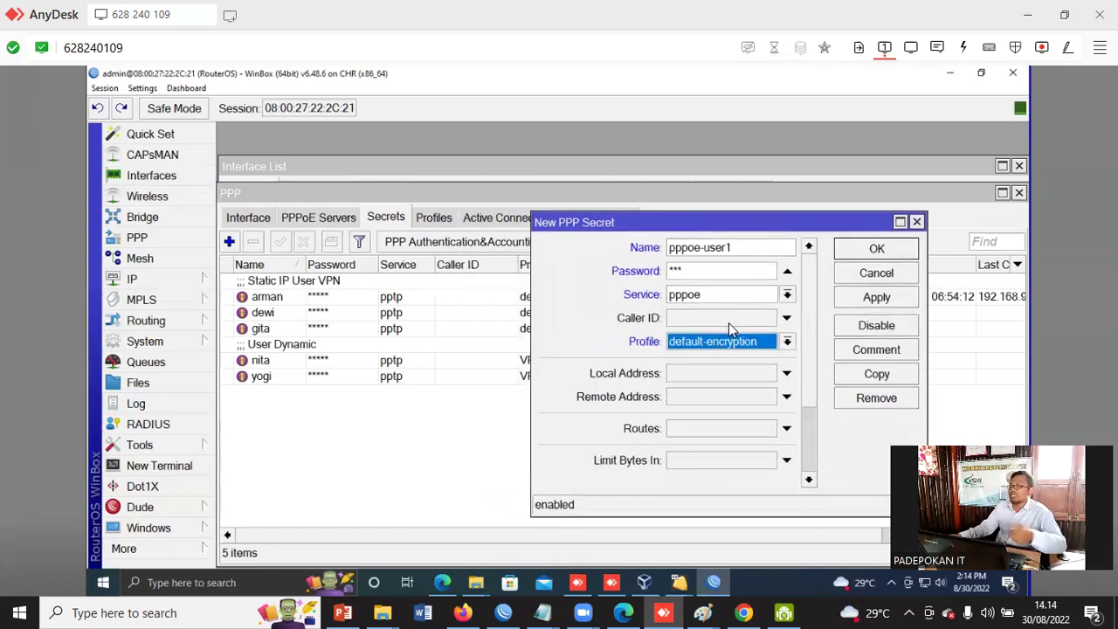
click(691, 373)
text(10)
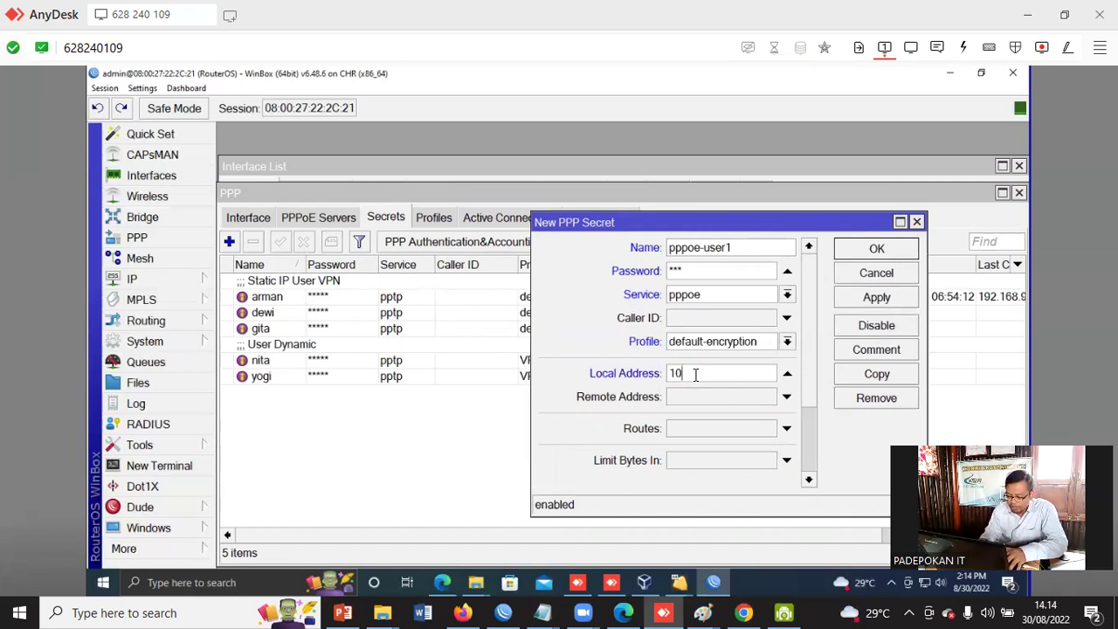
text(,100.100.1)
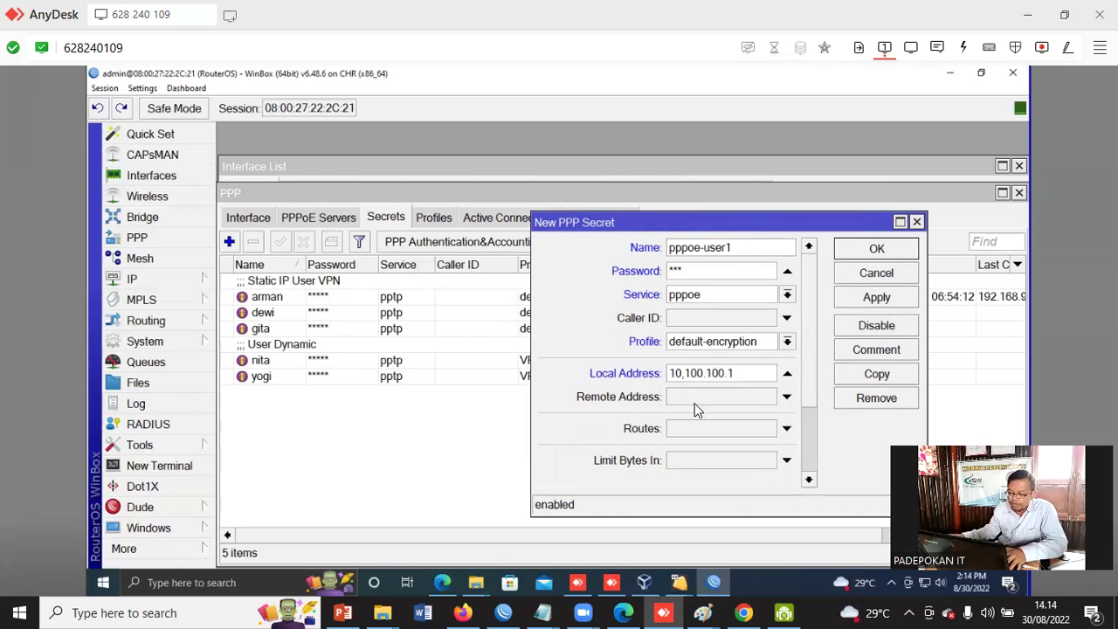
click(696, 398)
text(1)
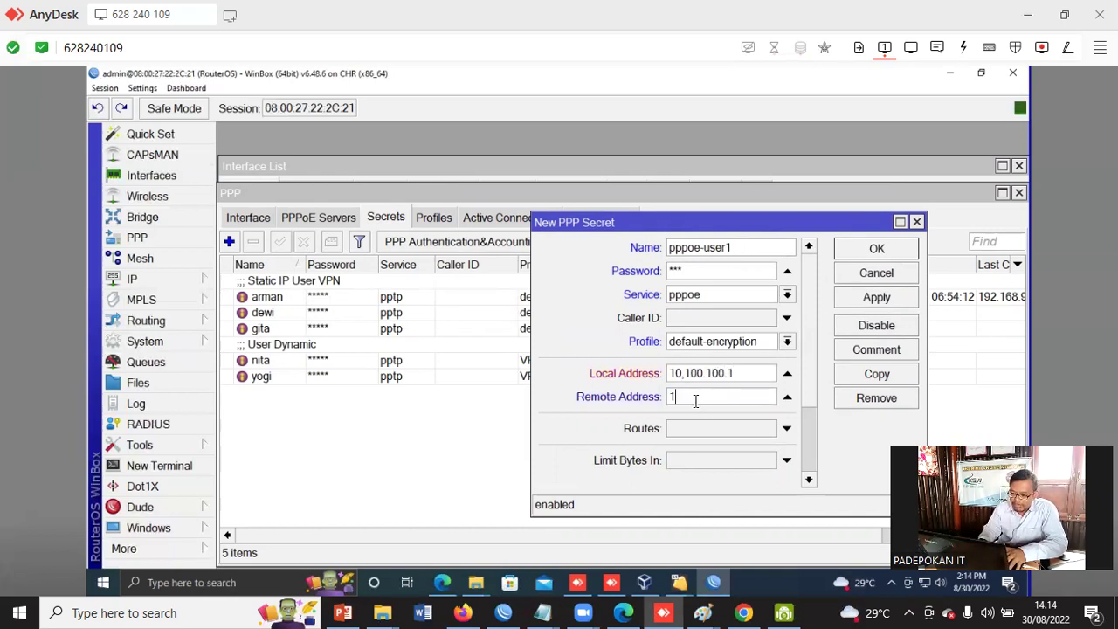
text(0.100)
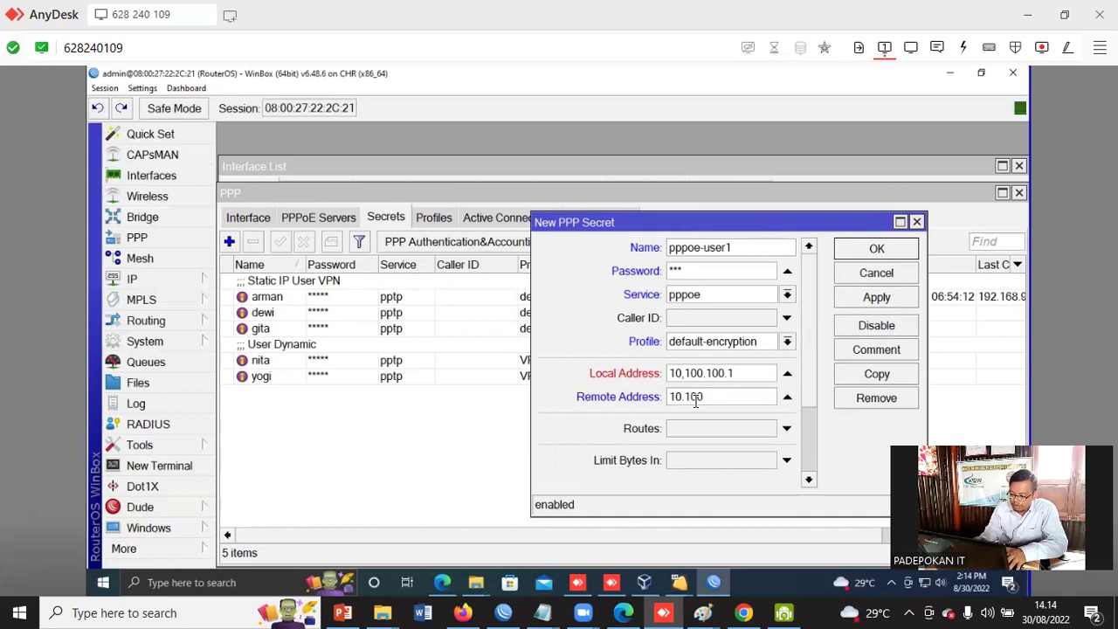
text(.100)
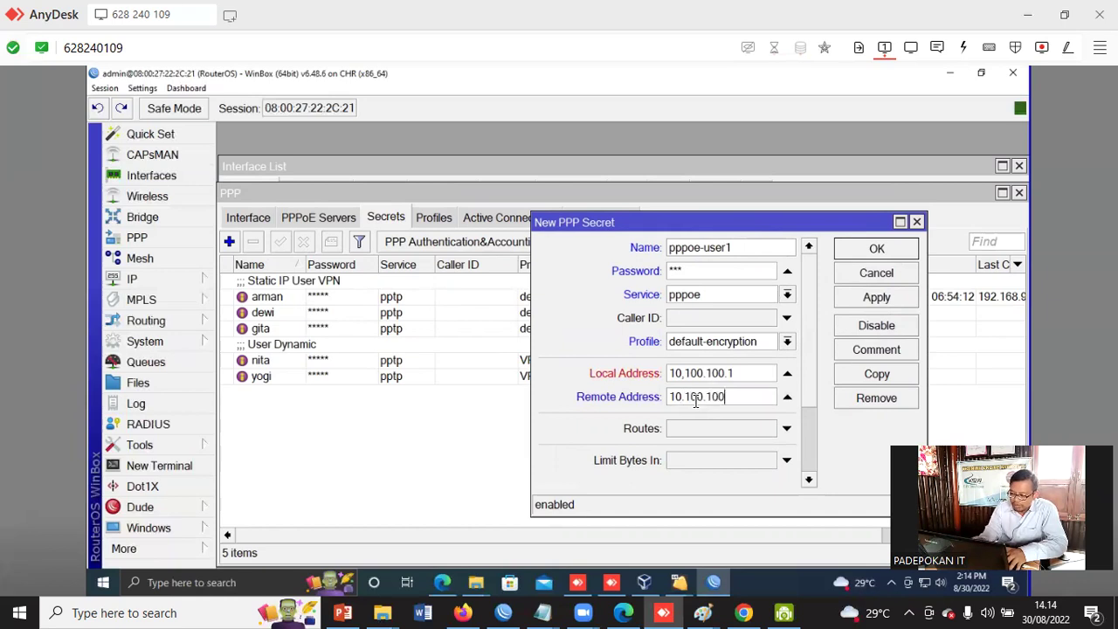
text(.11)
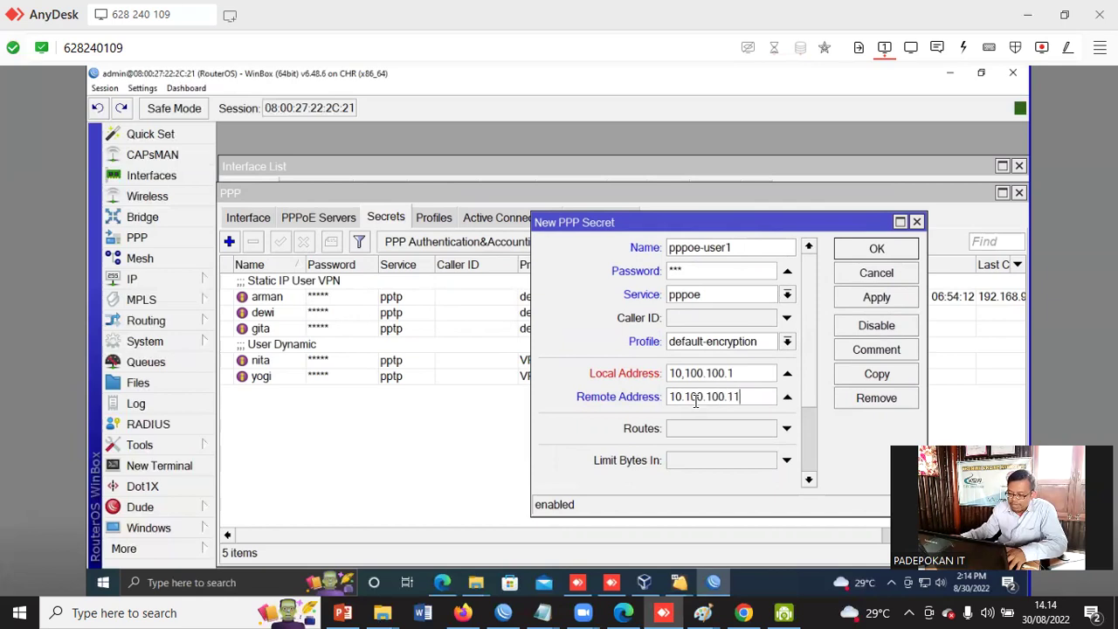
- Correct the local address to 10.100.100.1, save the pppoe-user1 secret, then reopen it
click(865, 300)
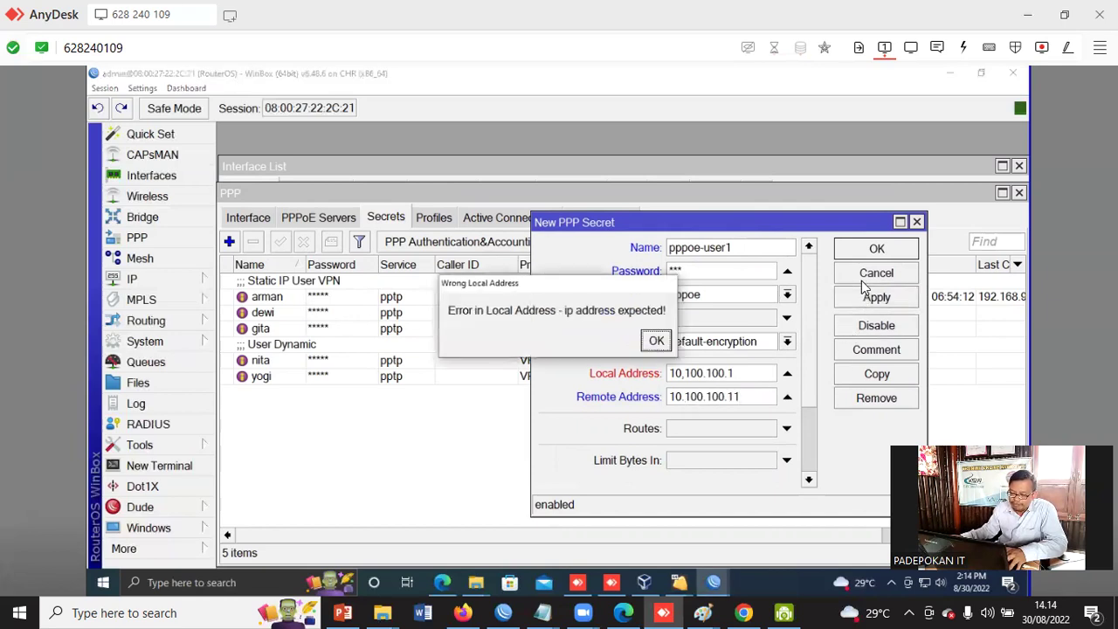
click(656, 341)
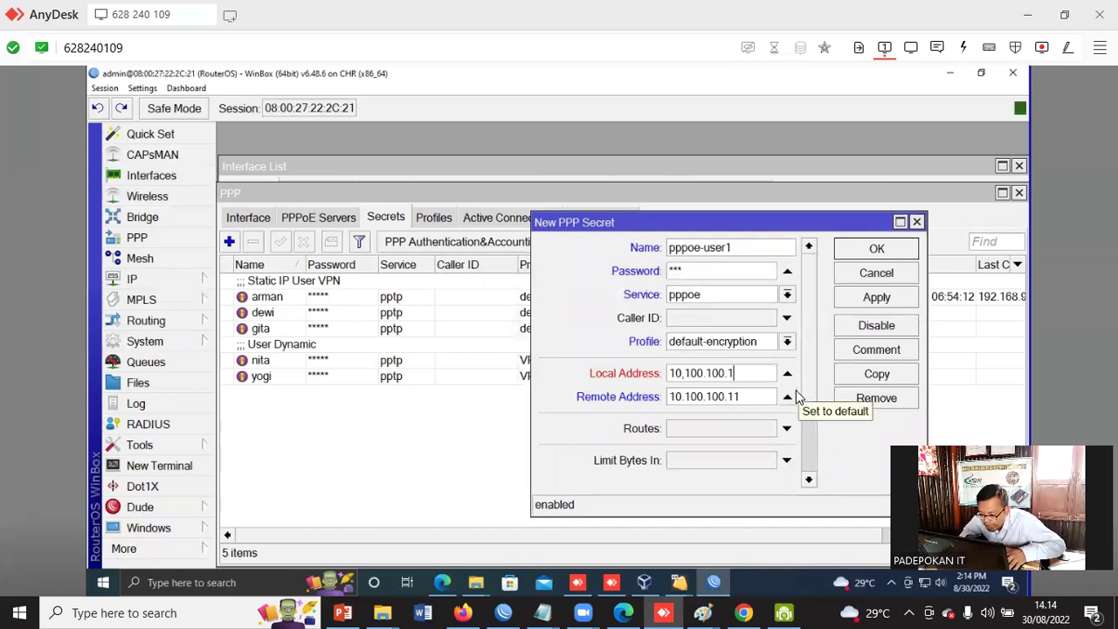
key(Left)
key(Left)
key(Left)
key(Left)
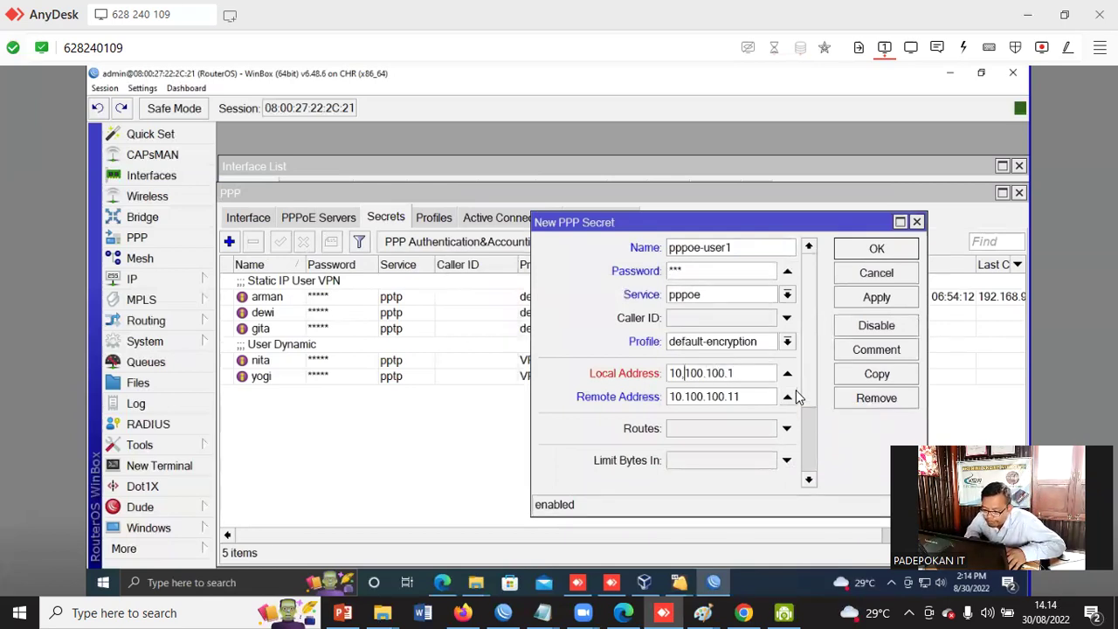
key(BackSpace)
text(.)
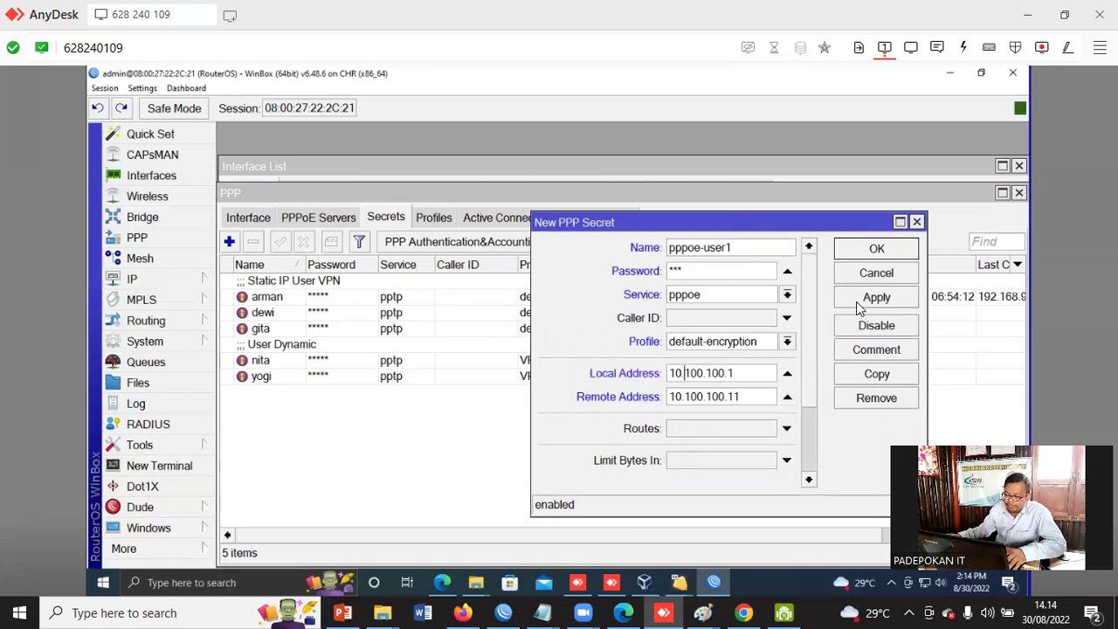
click(861, 304)
click(870, 251)
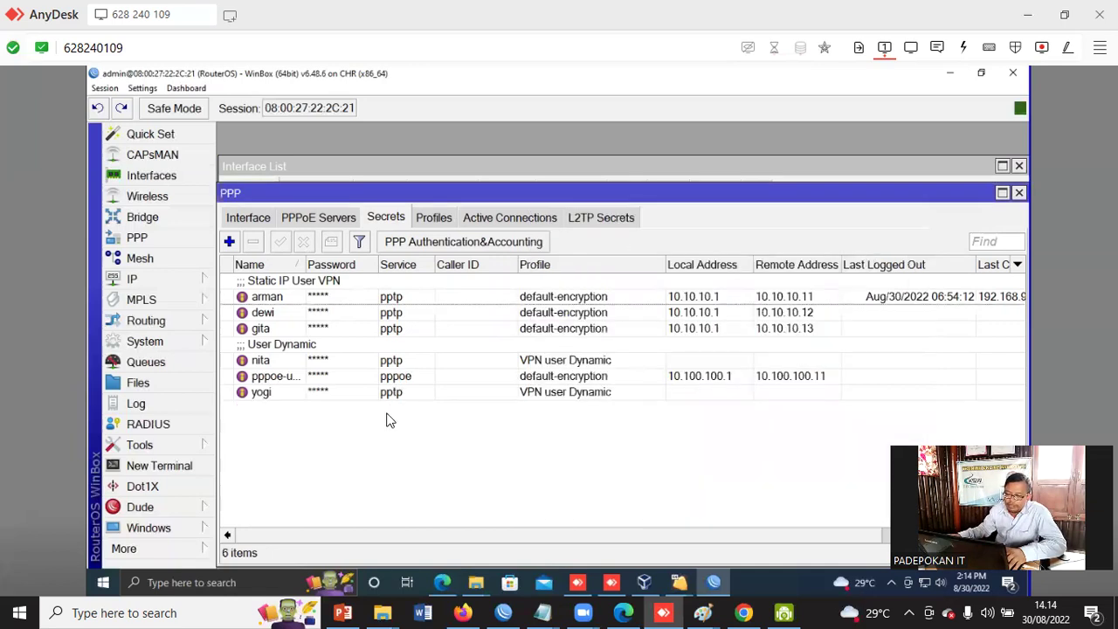
double_click(286, 381)
- Copy pppoe-user1 as pppoe-user2 with remote address 10.100.100.12 and save it
click(873, 374)
drag(715, 242, 397, 278)
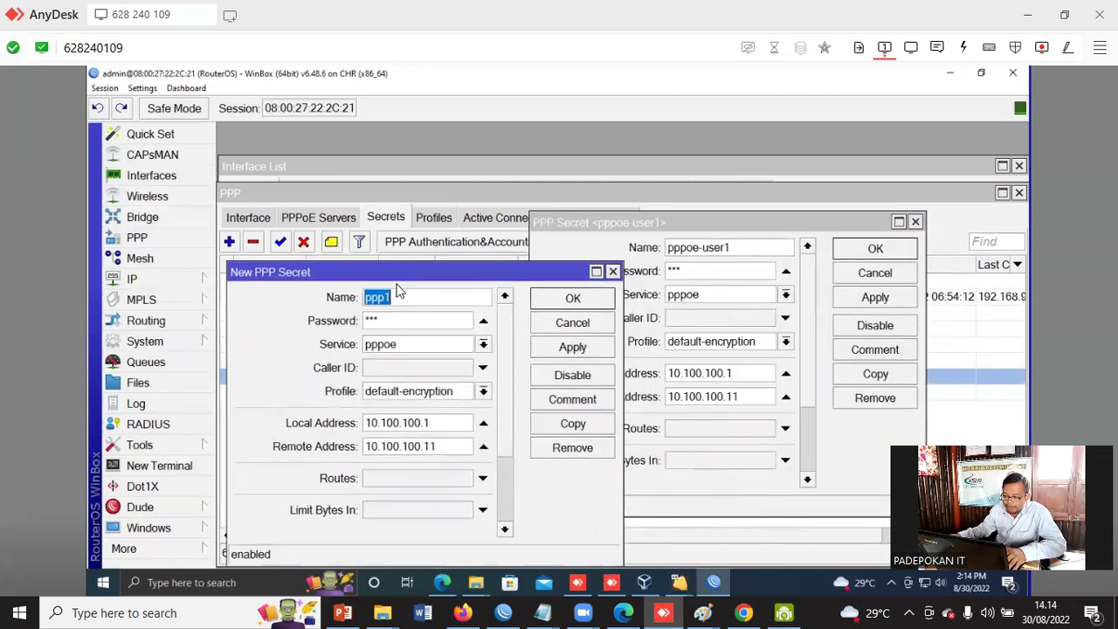
text(ppp)
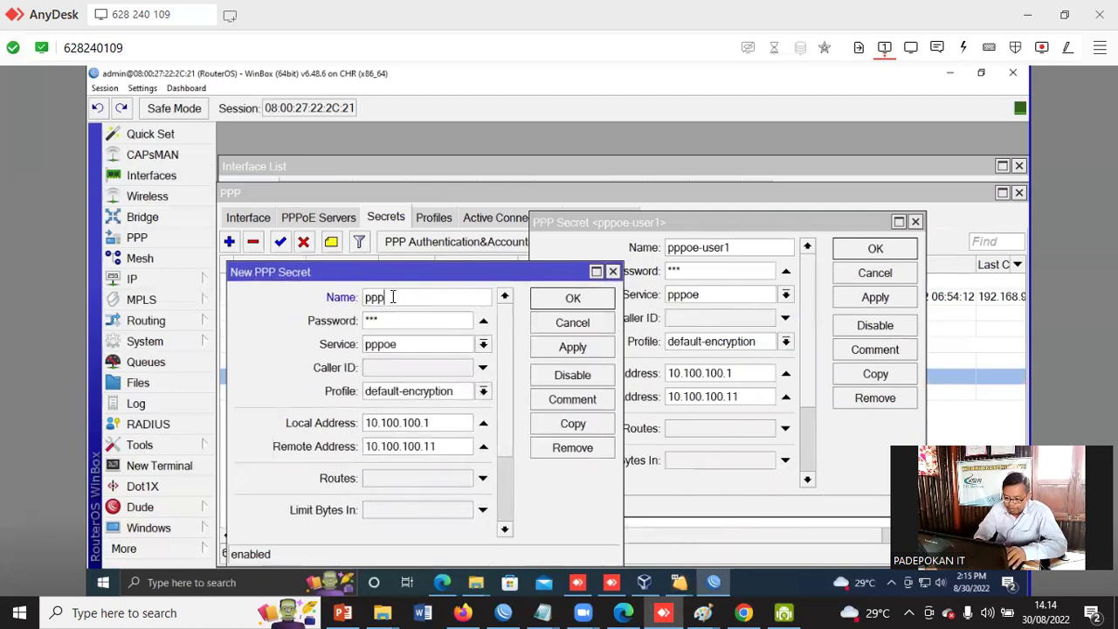
text(oe-user2)
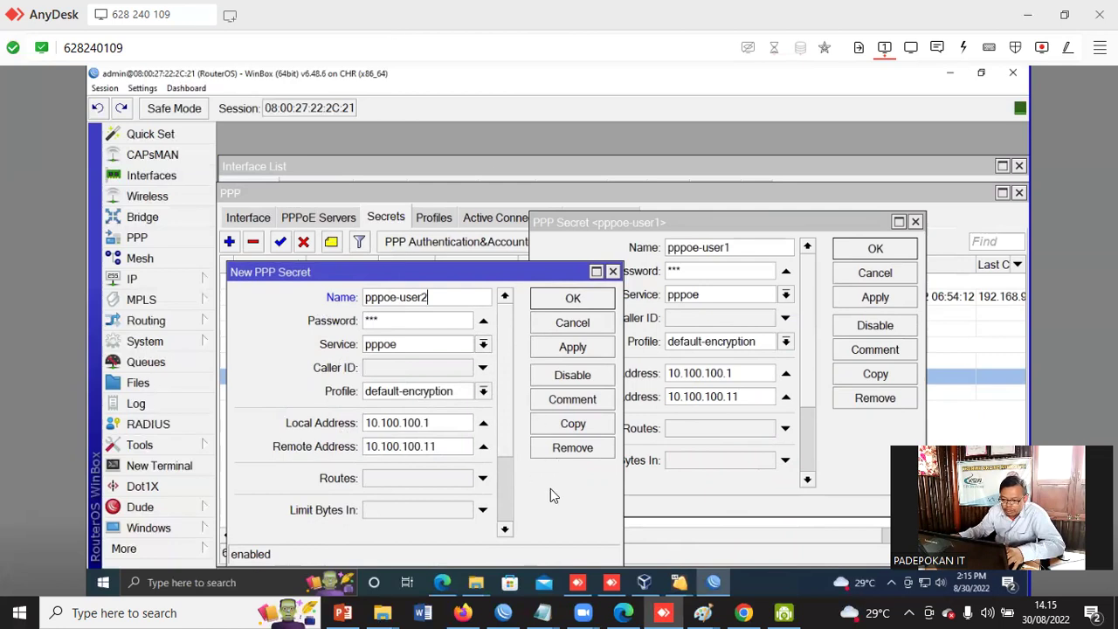
click(442, 447)
key(BackSpace)
text(2)
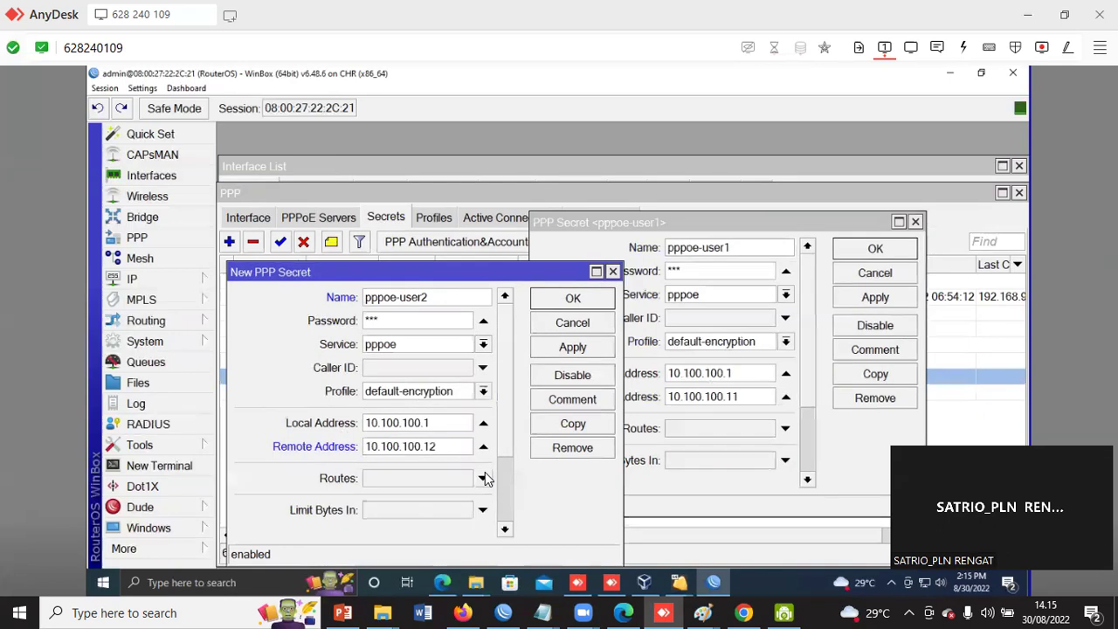
click(557, 351)
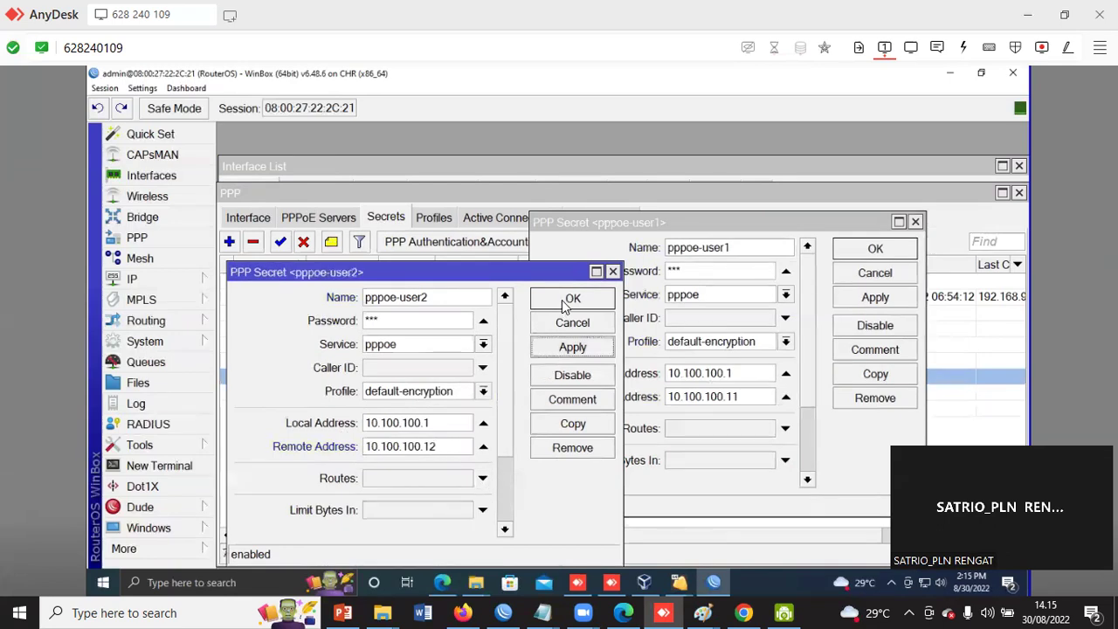
click(562, 302)
- Close the pppoe-user1 editor, review both secrets, and close the PPP and Interface List windows
click(875, 250)
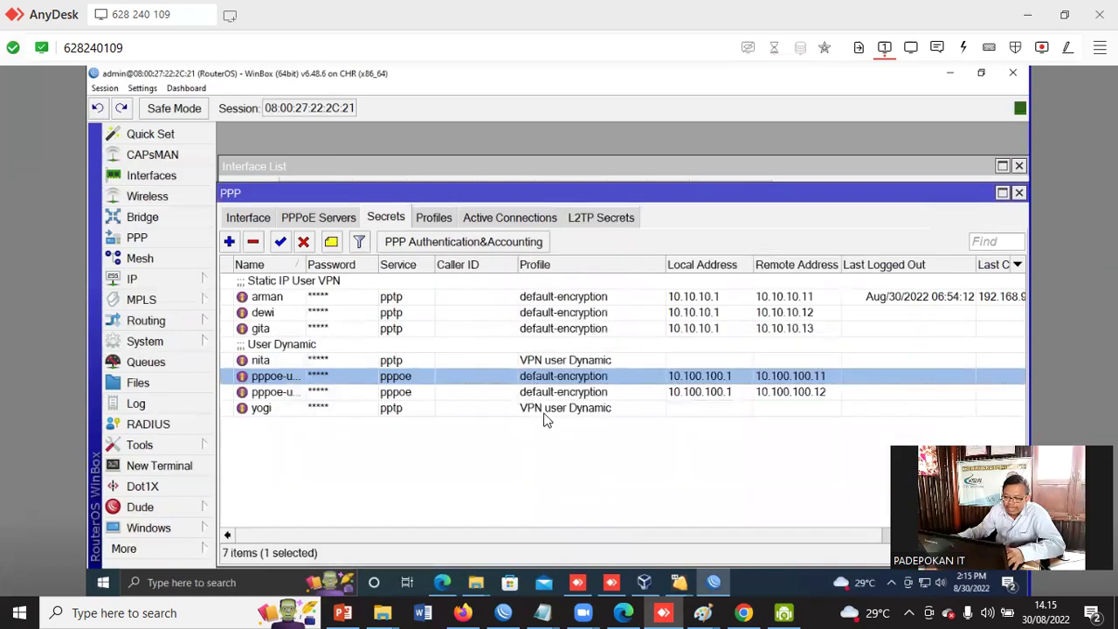
click(824, 392)
click(816, 381)
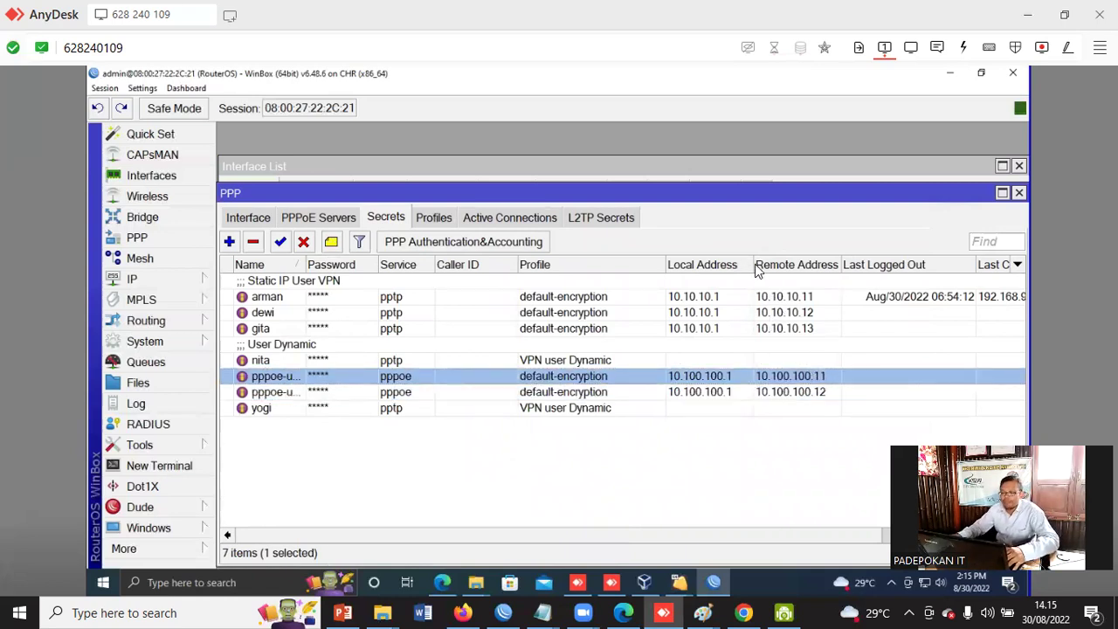
click(394, 395)
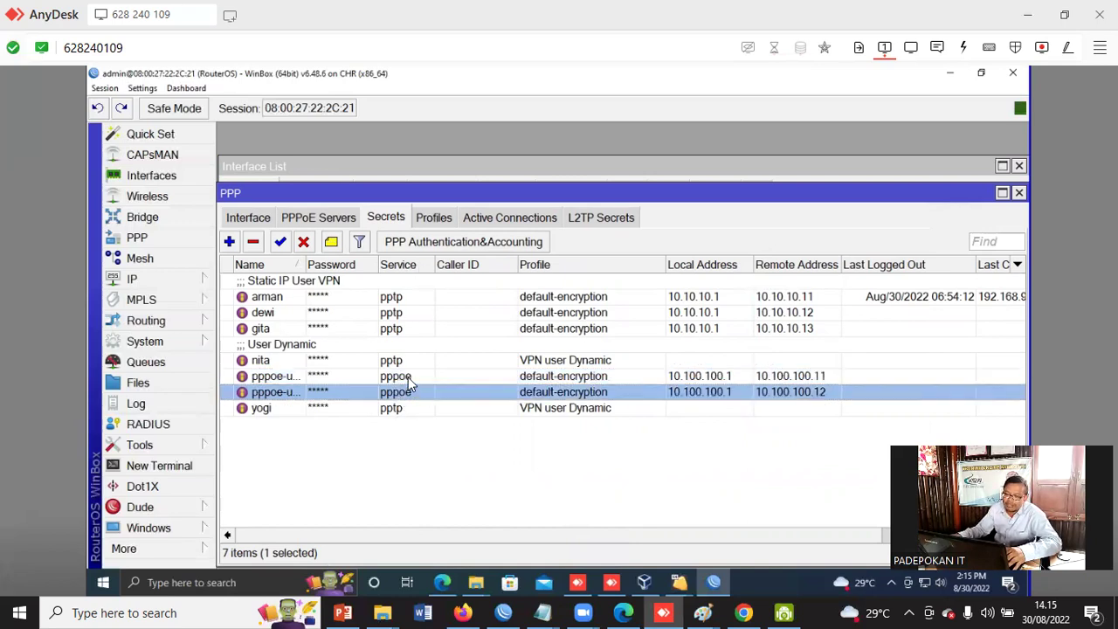
click(407, 376)
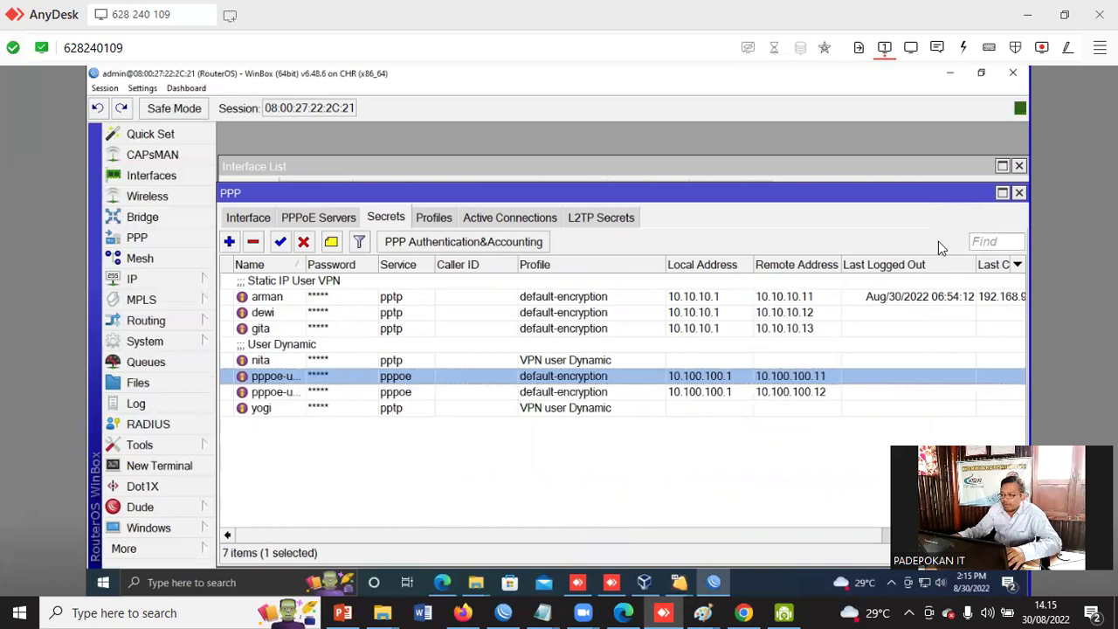
click(1019, 194)
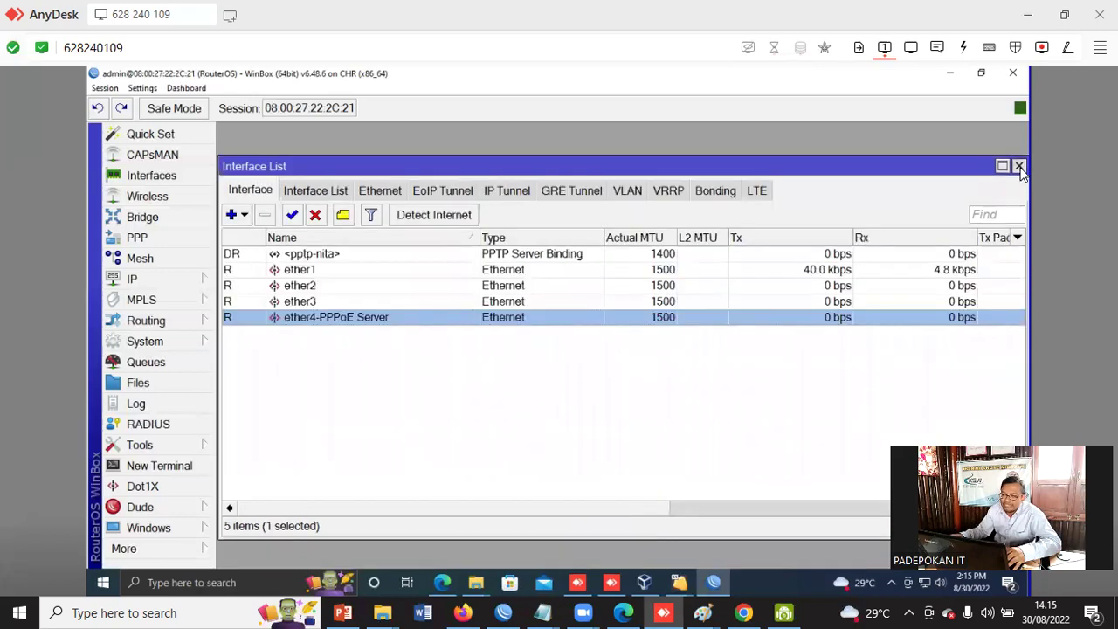
click(1018, 166)
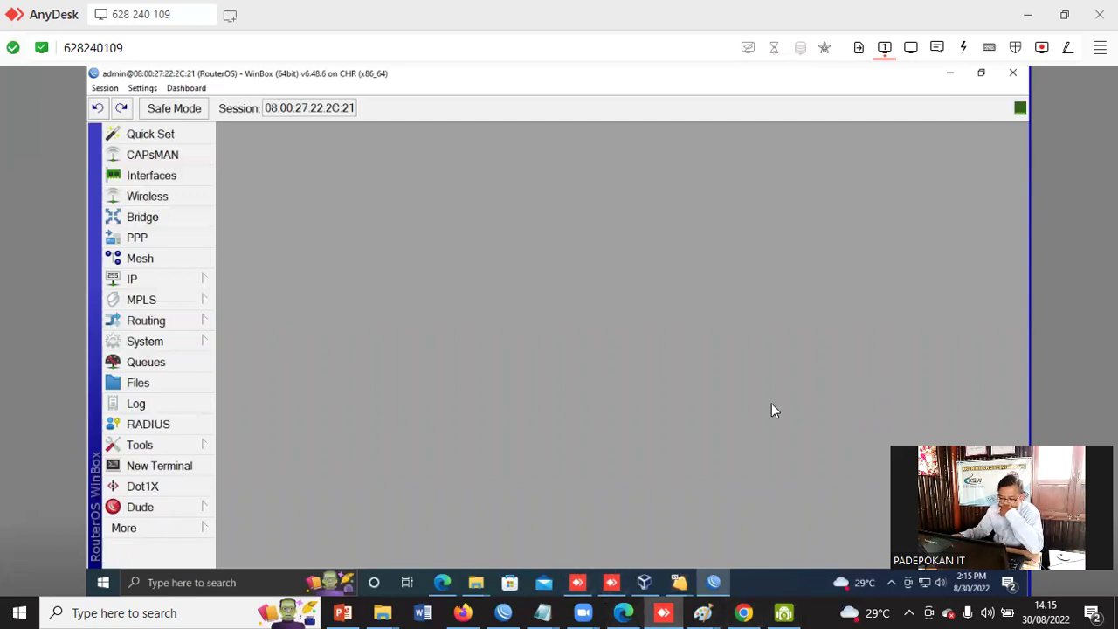
- Show the windows 8 - client-1 VM and launch 'Set up a new connection or network'
click(644, 582)
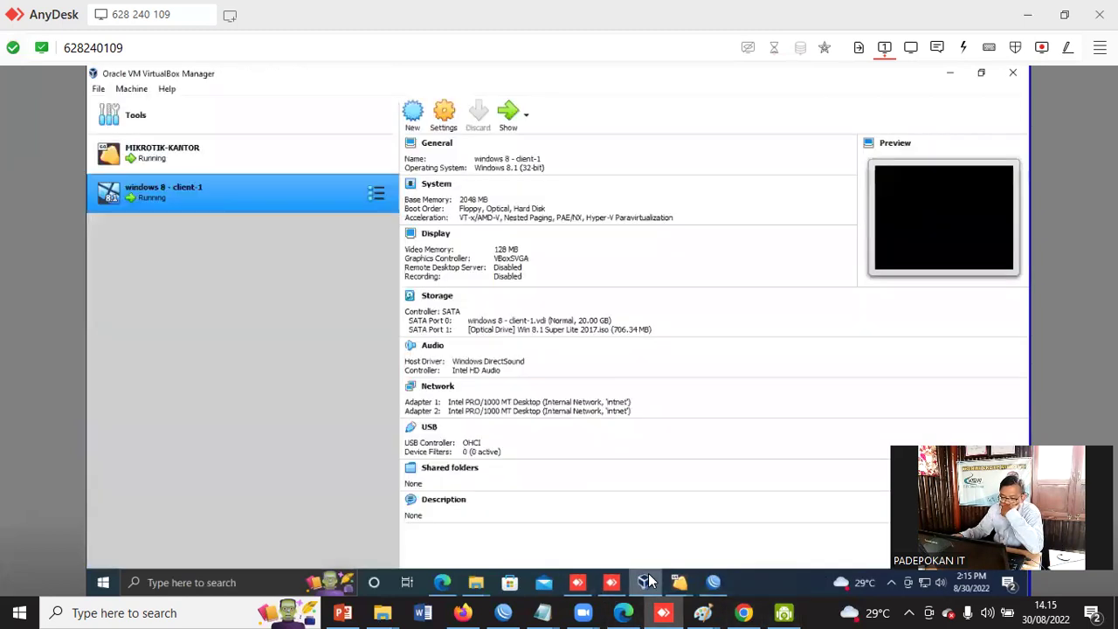
click(506, 111)
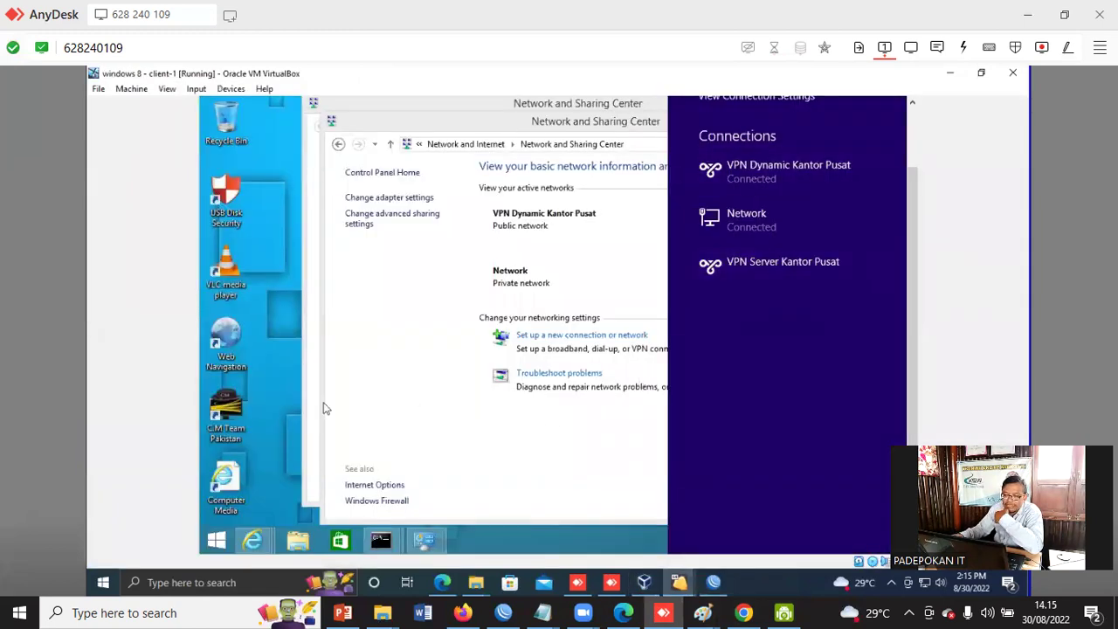
click(906, 198)
drag(687, 129, 651, 127)
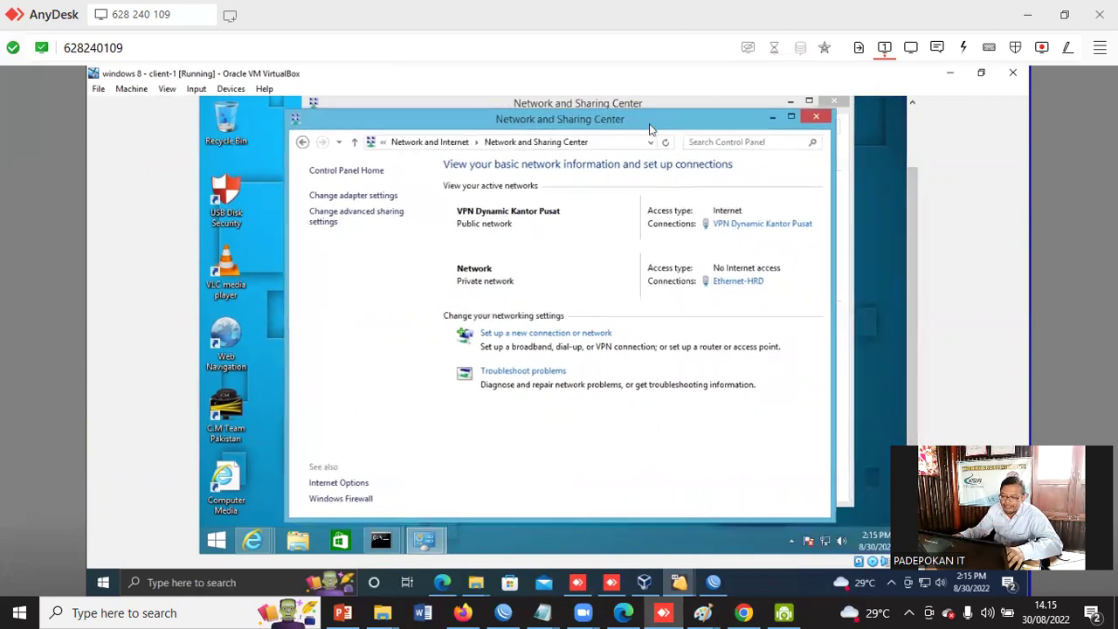
click(550, 338)
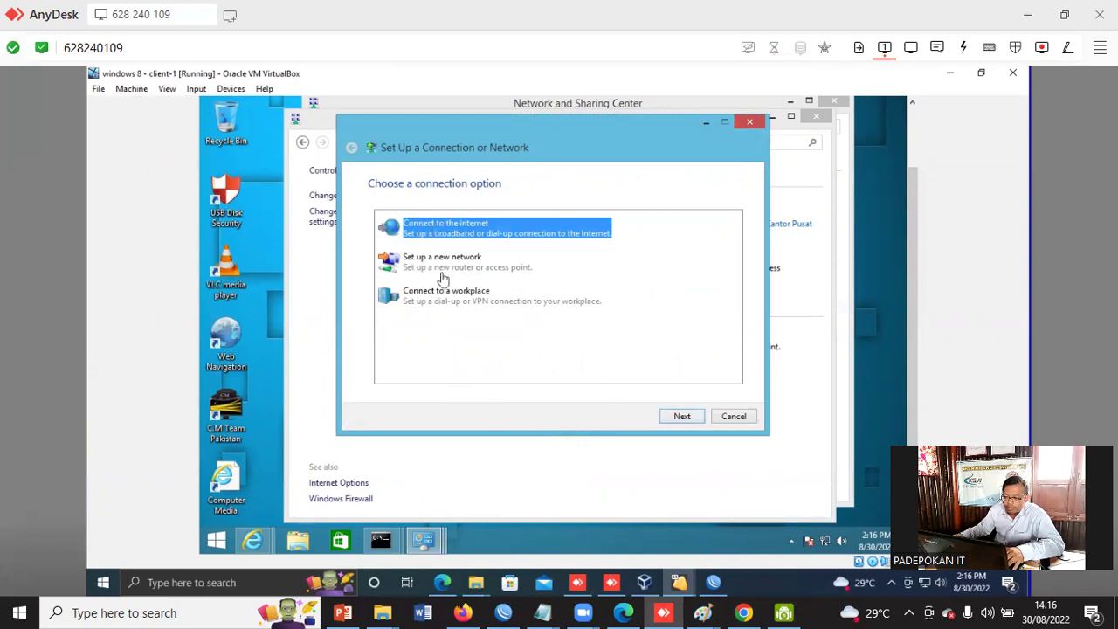
- Choose Connect to the Internet, set up a new connection anyway, and pick Broadband (PPPoE)
click(434, 304)
click(452, 234)
click(677, 419)
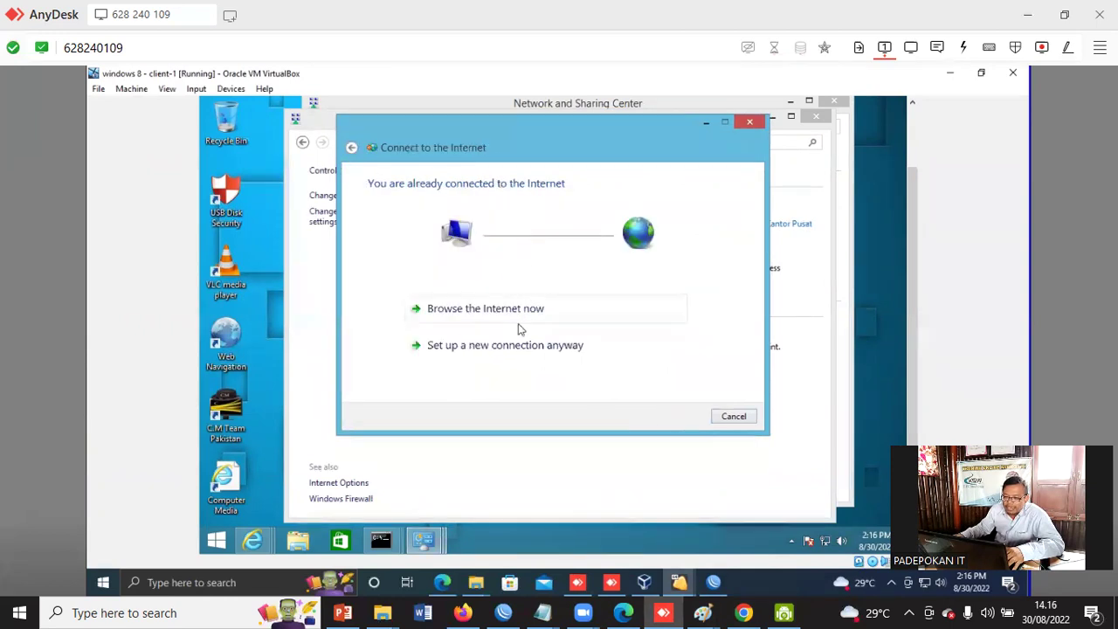
click(503, 348)
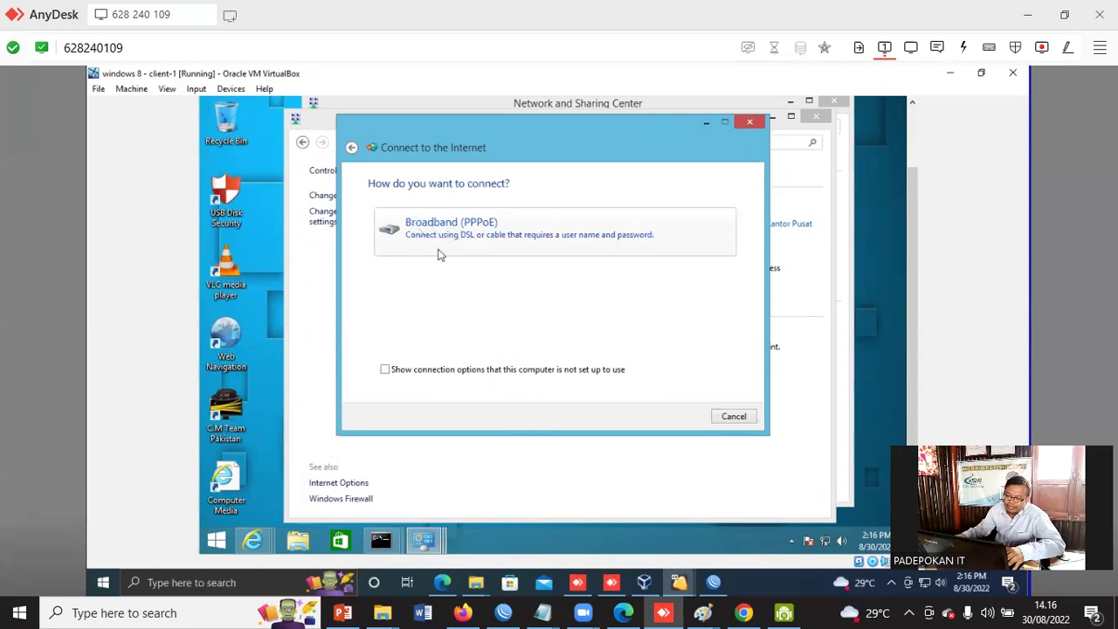
click(457, 225)
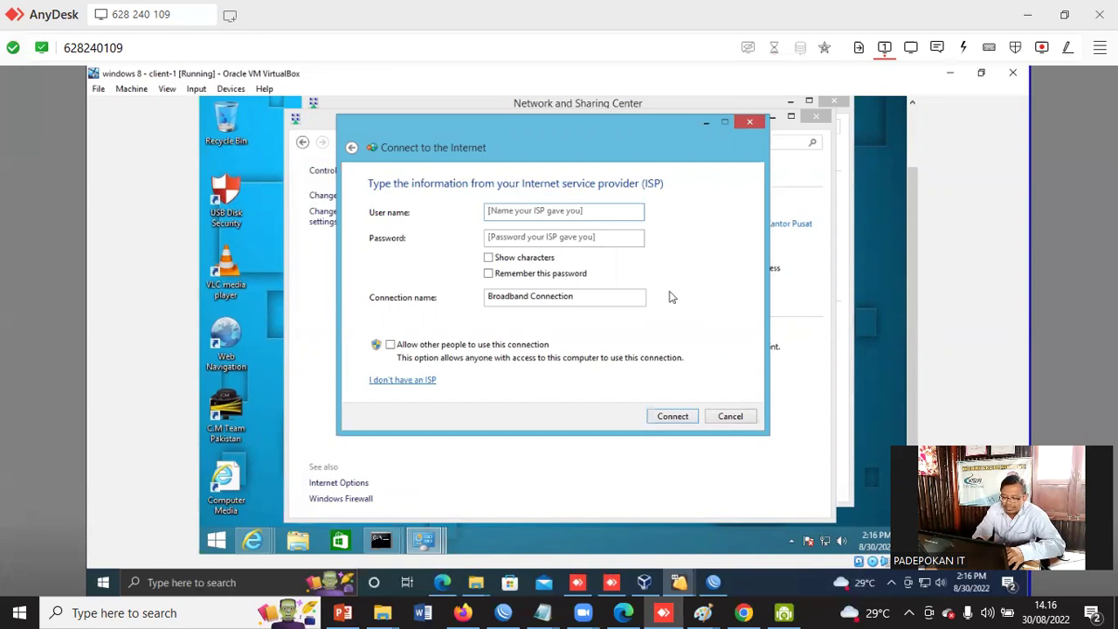
- Enter the PPPoE user name and password and start the connection
text(pppoe-user)
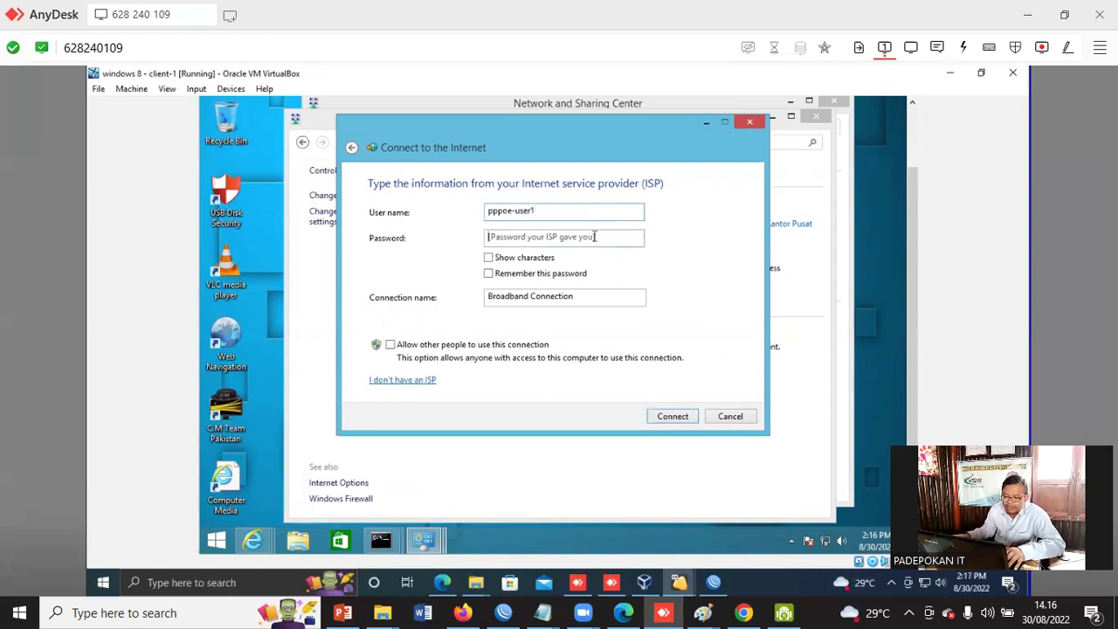
text(1)
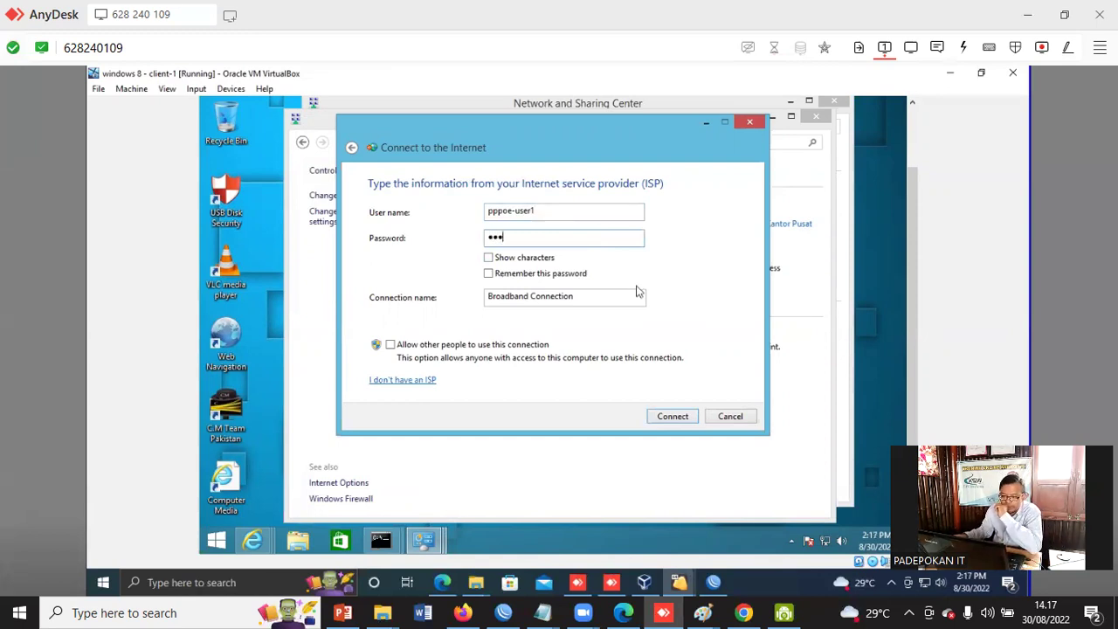
click(674, 419)
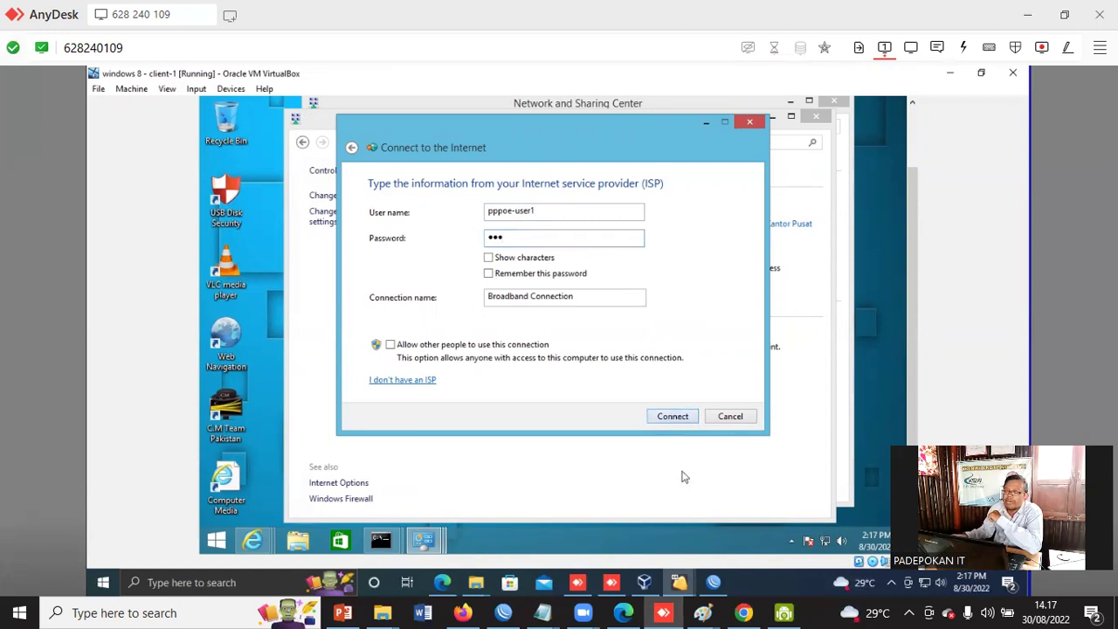
click(670, 418)
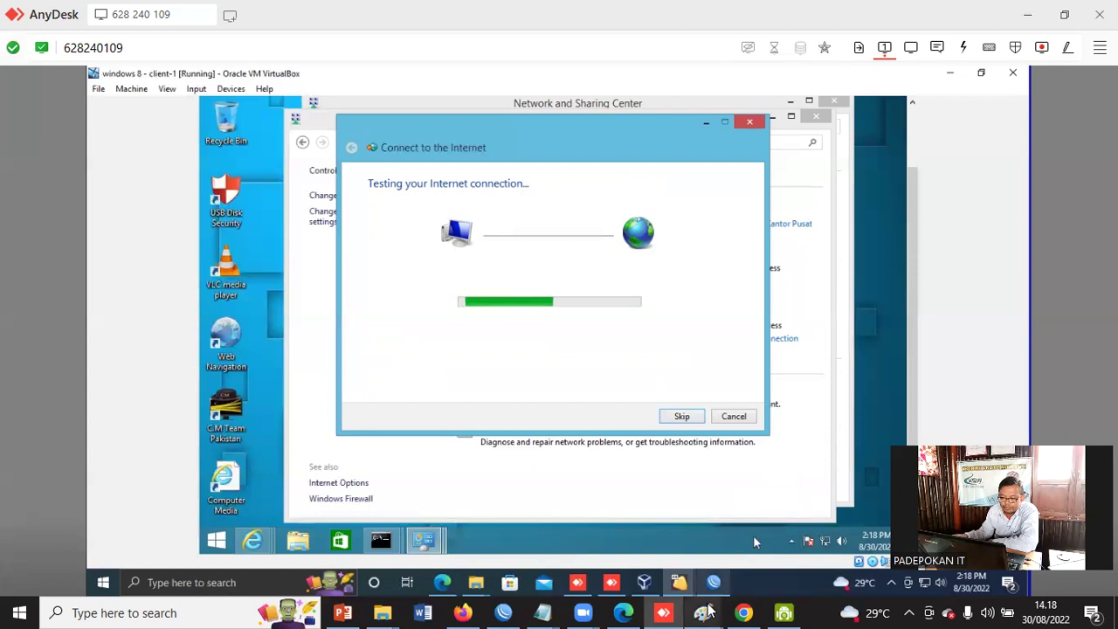
- Back in WinBox, open the interface list and check the PPPoE and PPTP server bindings
click(721, 583)
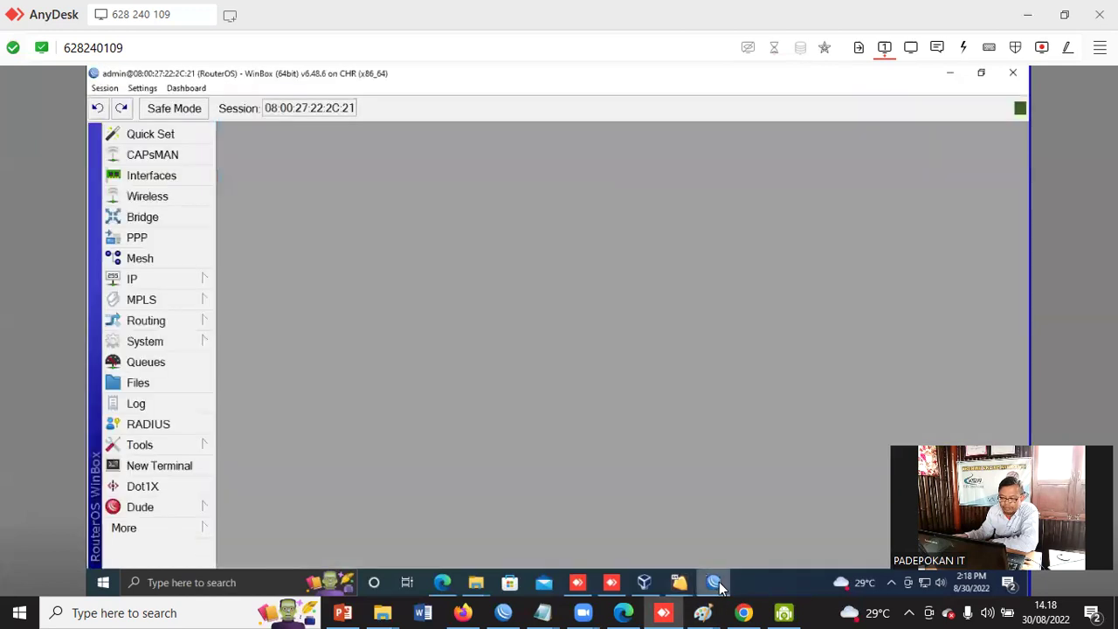
click(134, 278)
click(450, 203)
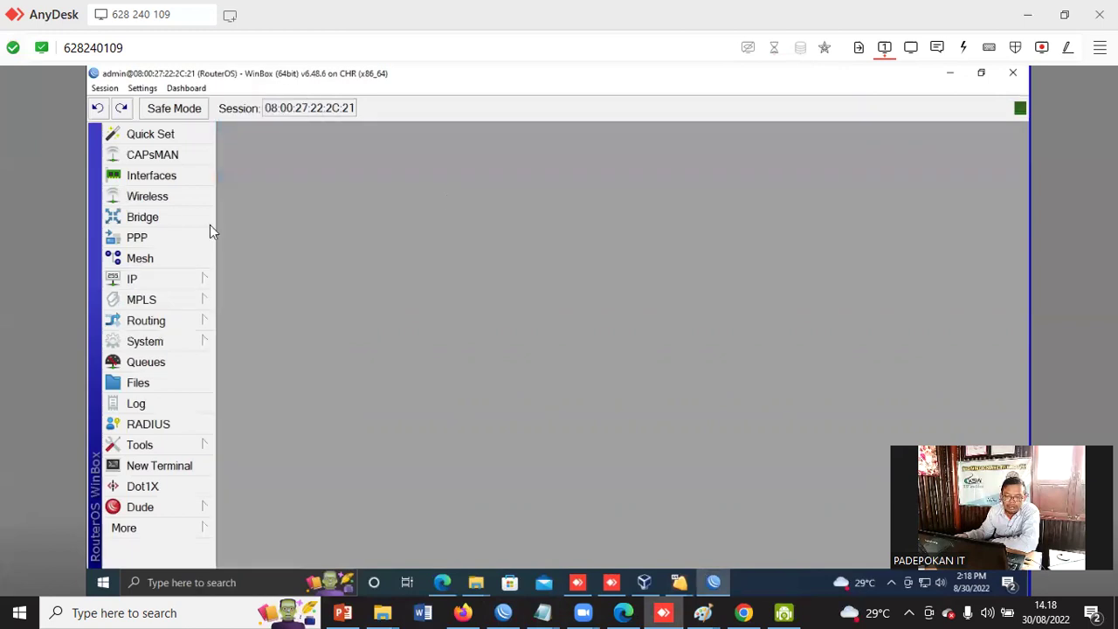
click(146, 175)
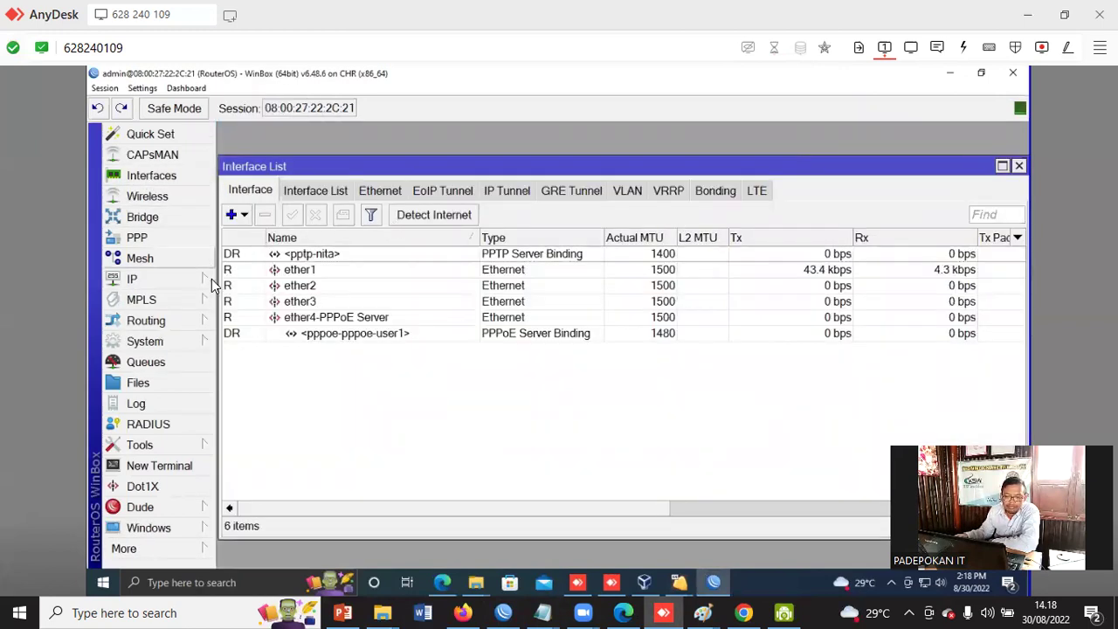
click(306, 336)
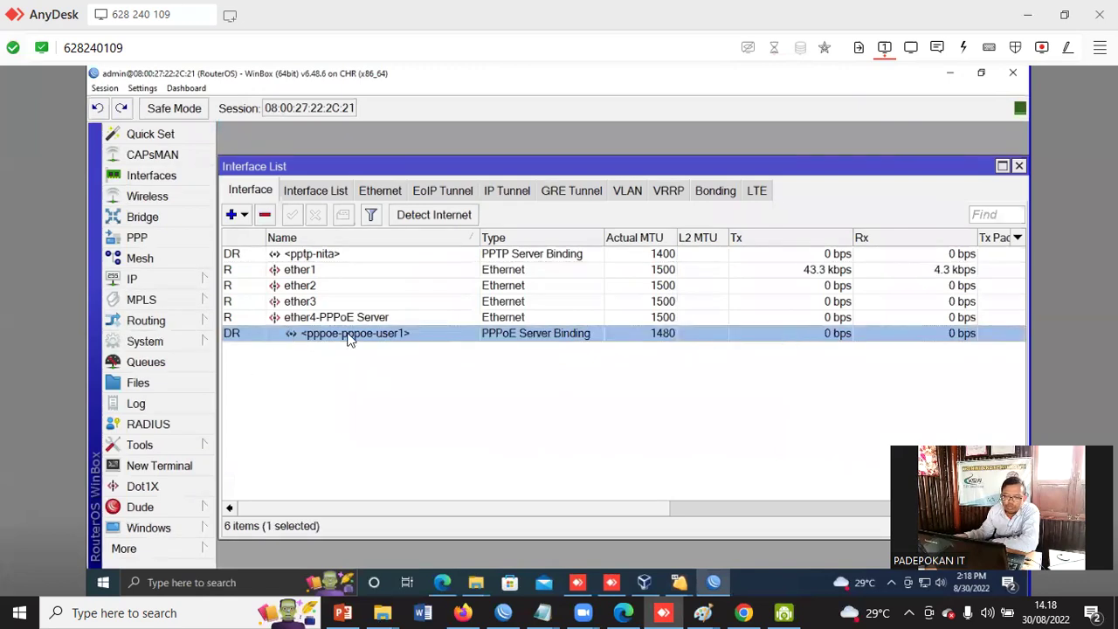
click(321, 255)
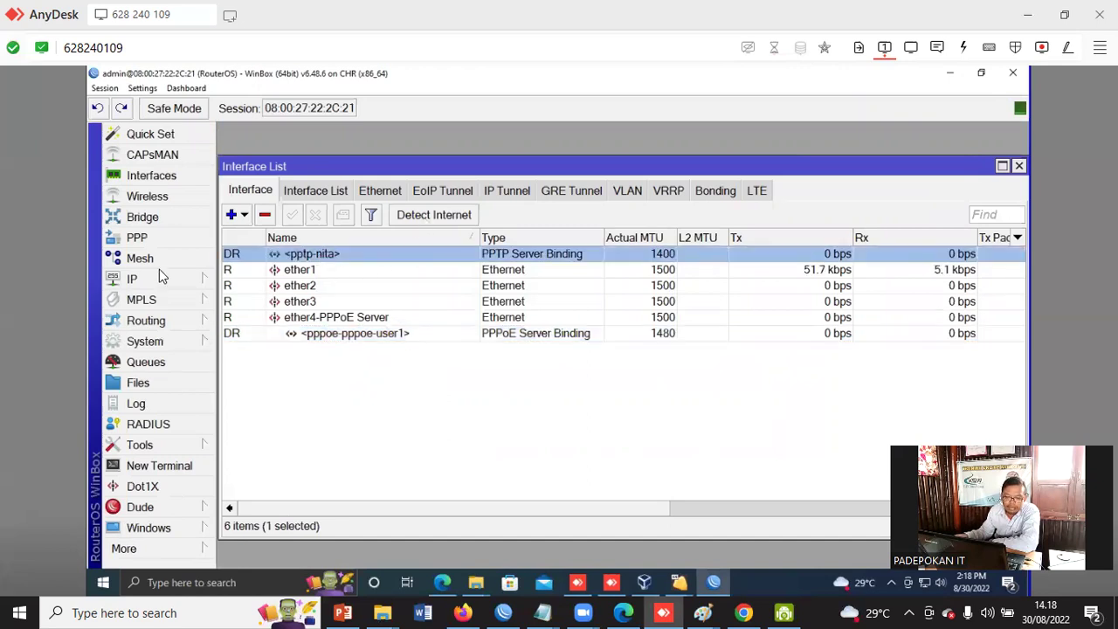
- Remove the active PPTP session under PPP Active Connections and close both windows
click(139, 239)
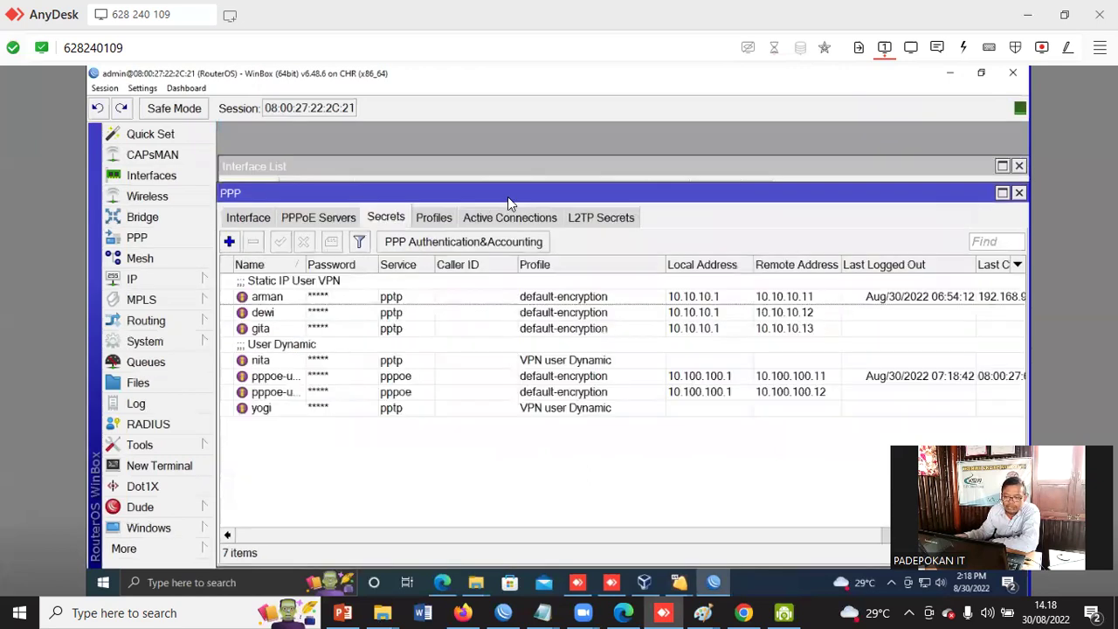
click(496, 216)
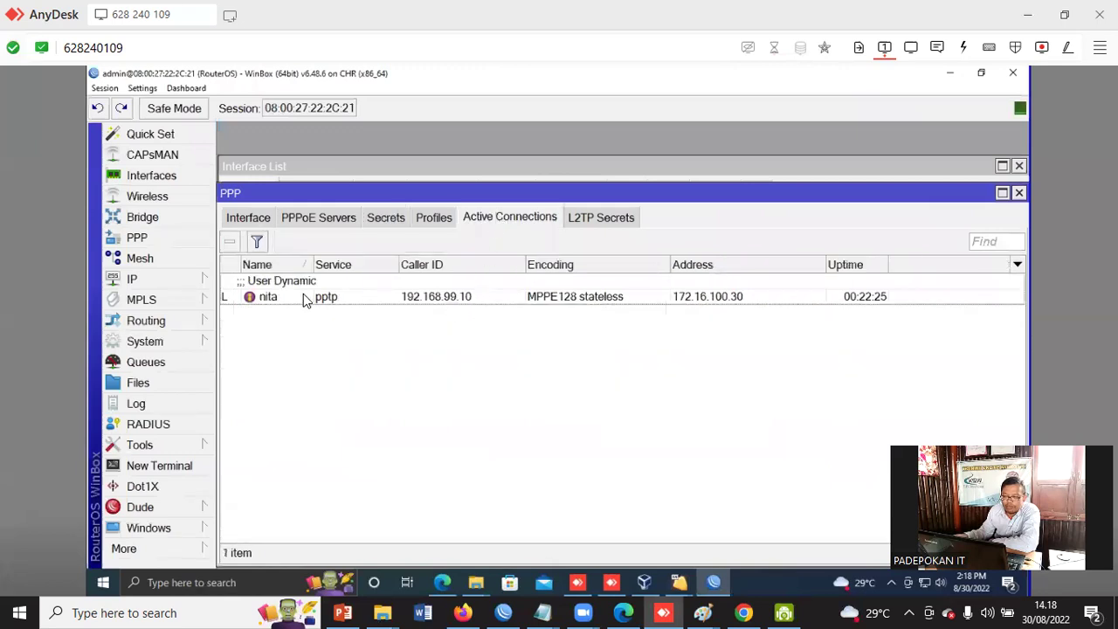
click(282, 284)
click(231, 243)
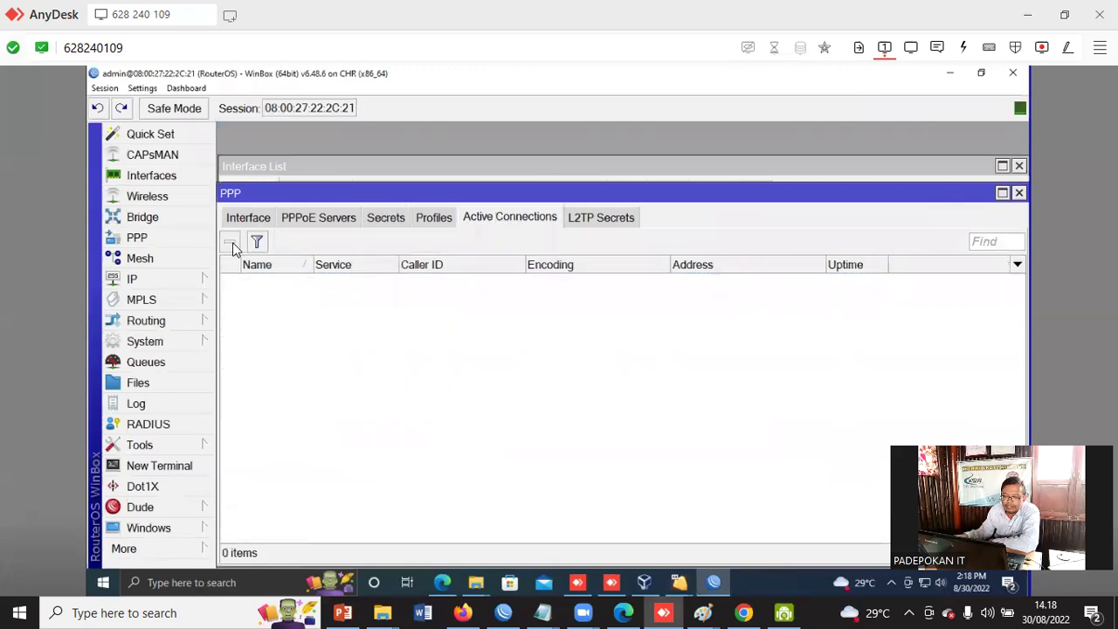
click(1019, 193)
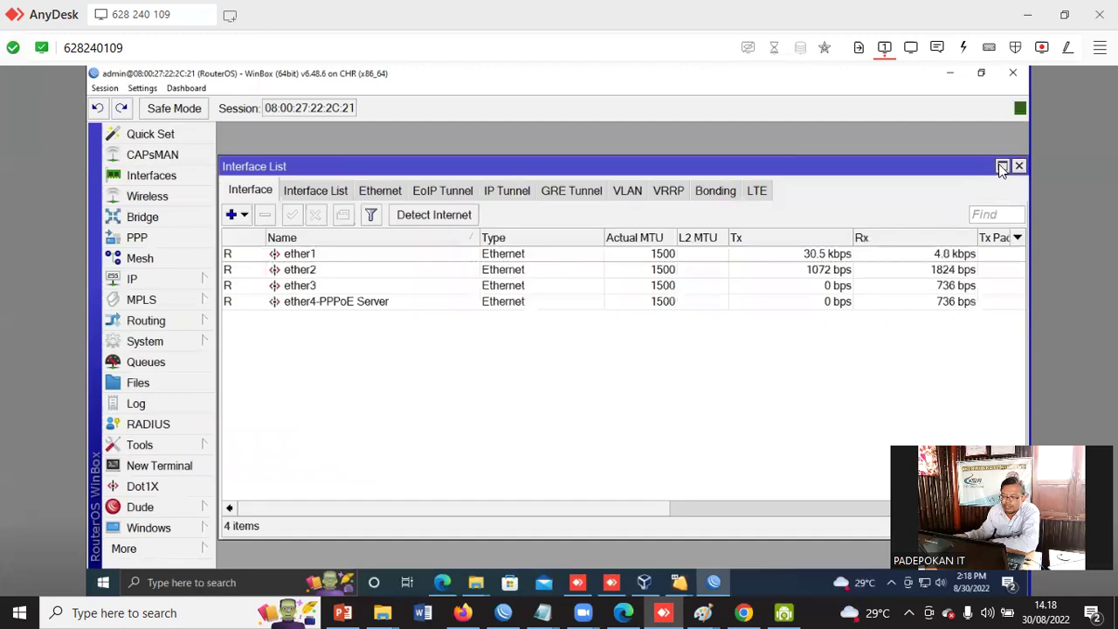
click(1018, 166)
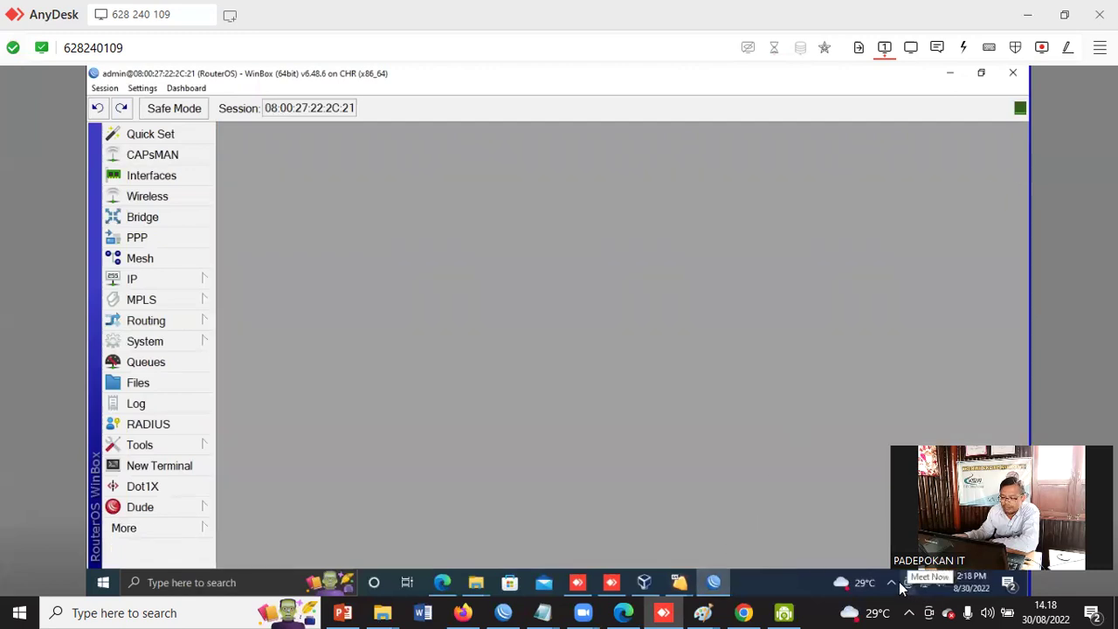
- Keep the broadband connection via 'Set up the connection anyway', close the wizard, and reopen WinBox PPP
click(647, 583)
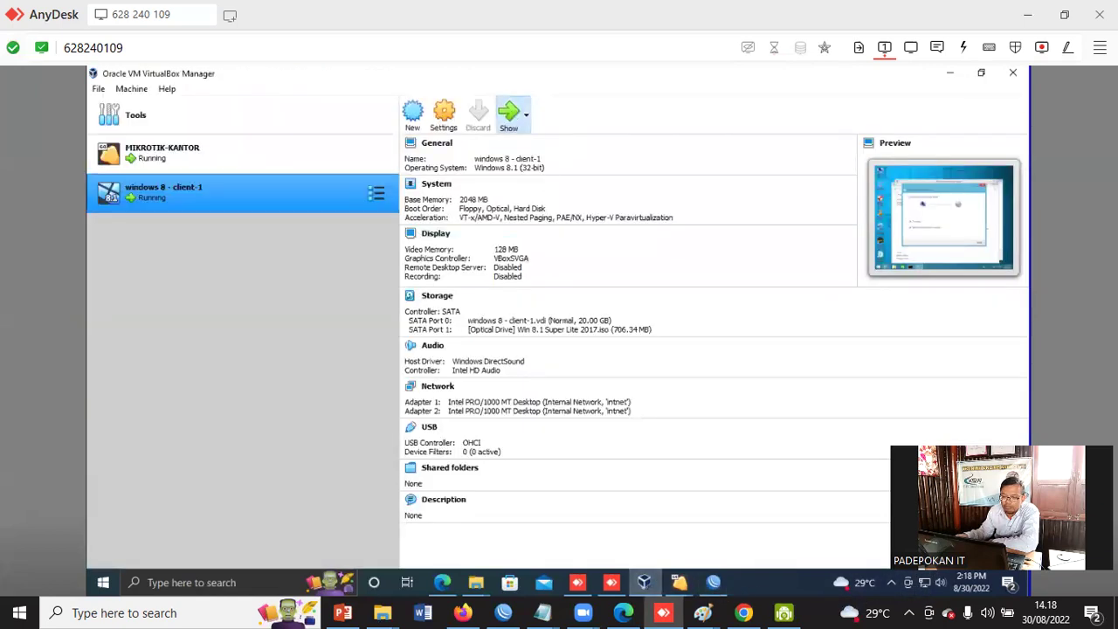
click(509, 114)
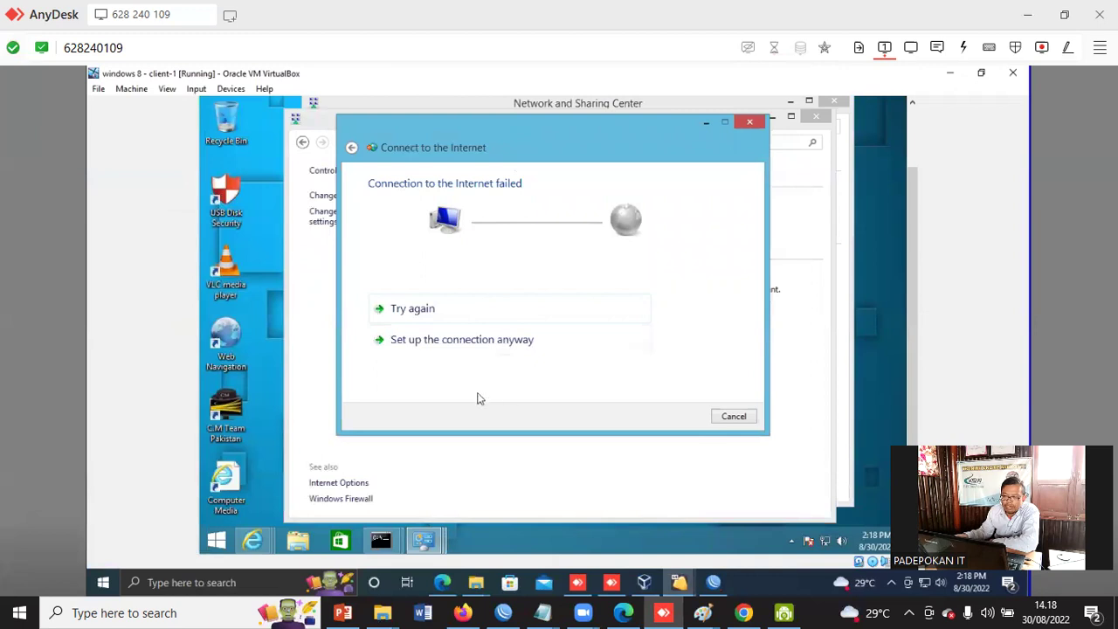
click(465, 346)
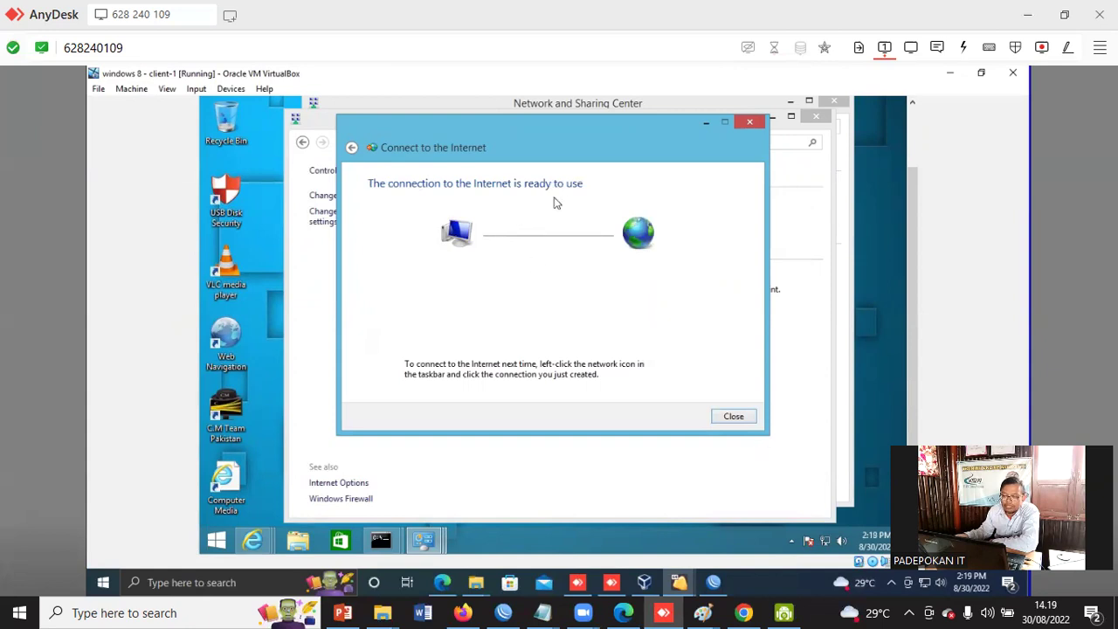
click(733, 418)
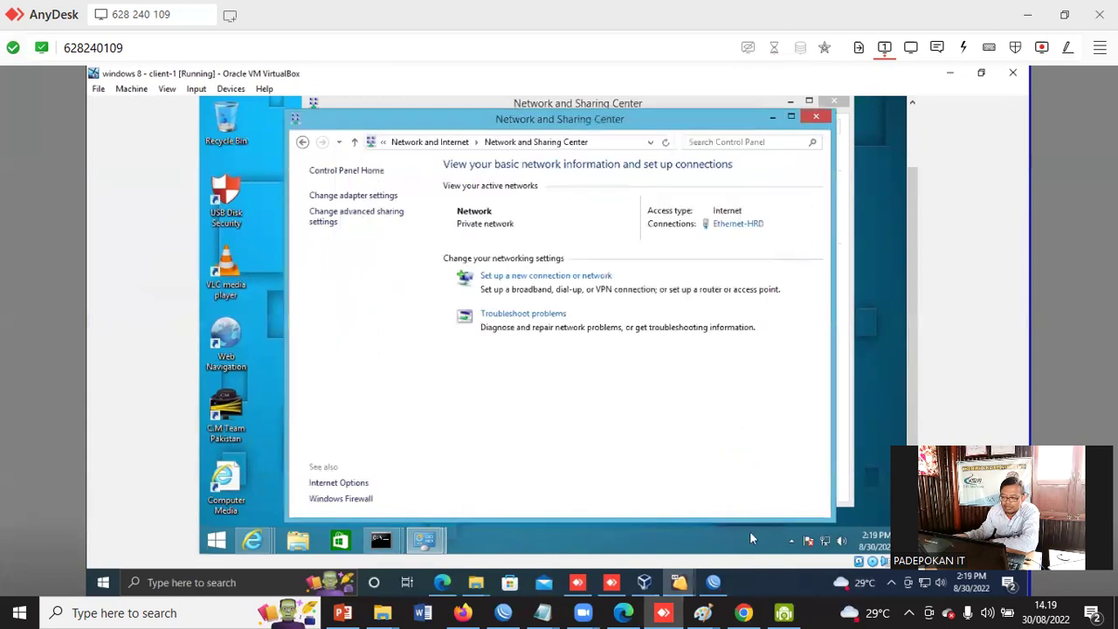
click(711, 584)
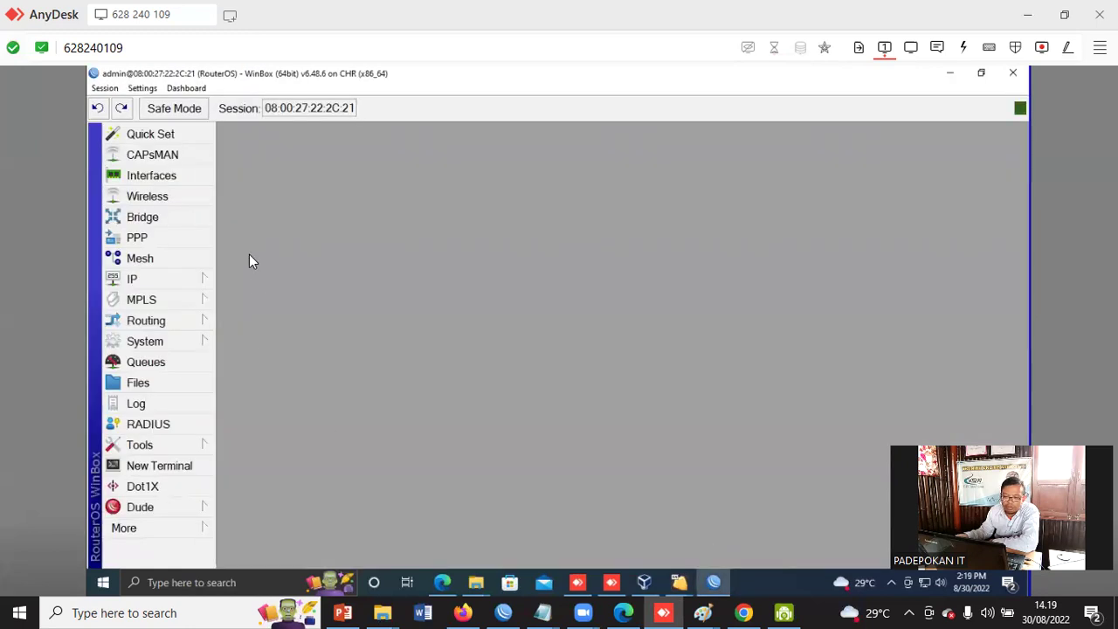
click(139, 239)
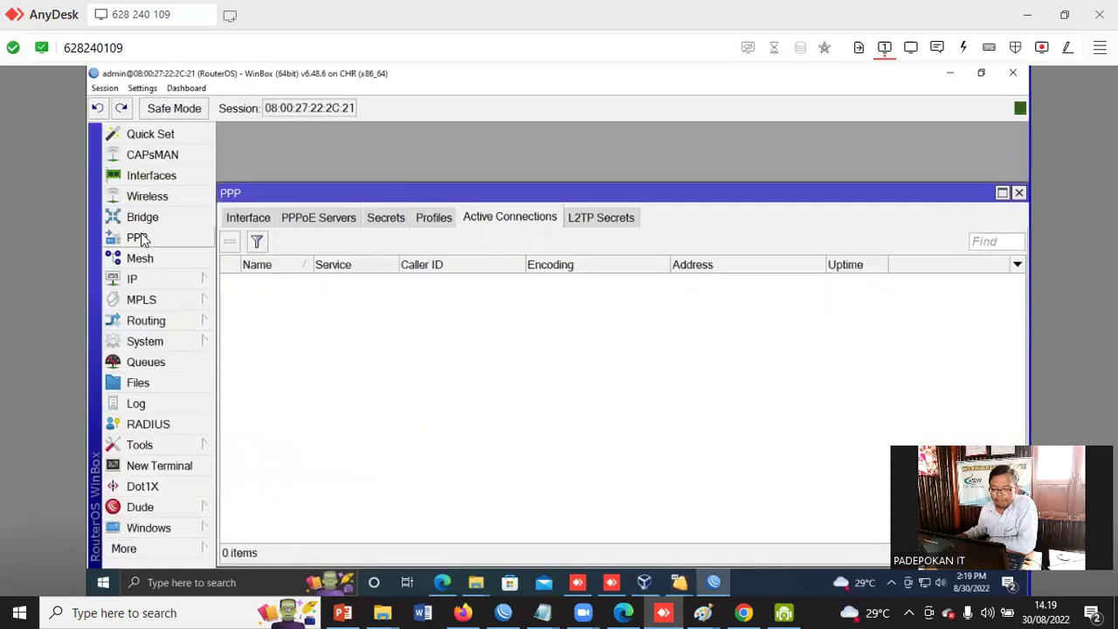
- Check the Profiles, Active Connections and PPPoE Servers tabs, then close the PPP window
click(436, 220)
click(503, 220)
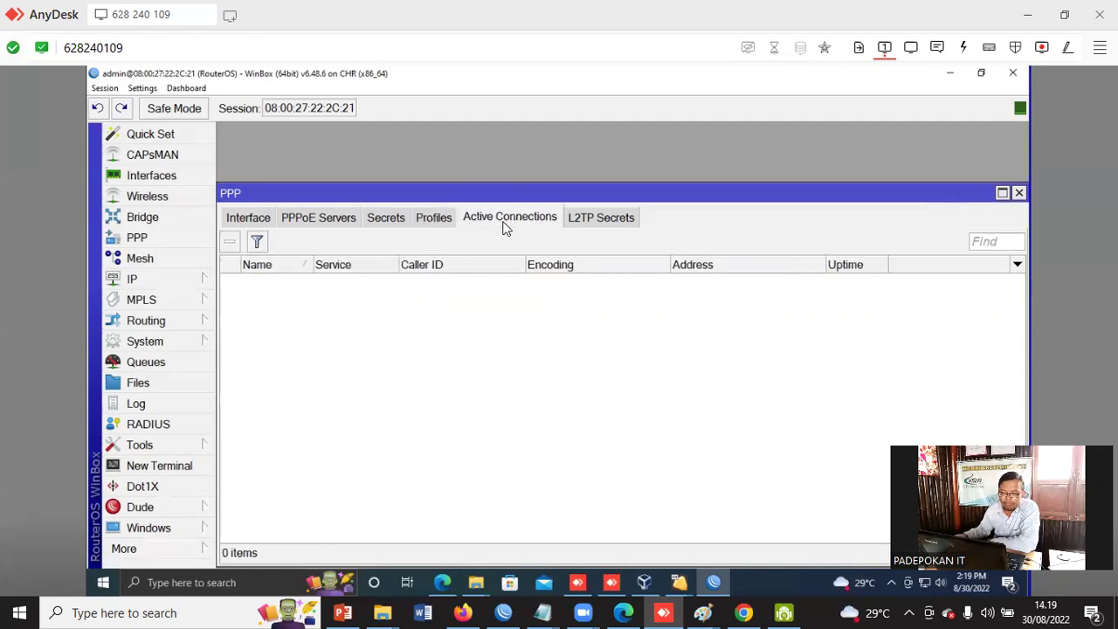
click(314, 220)
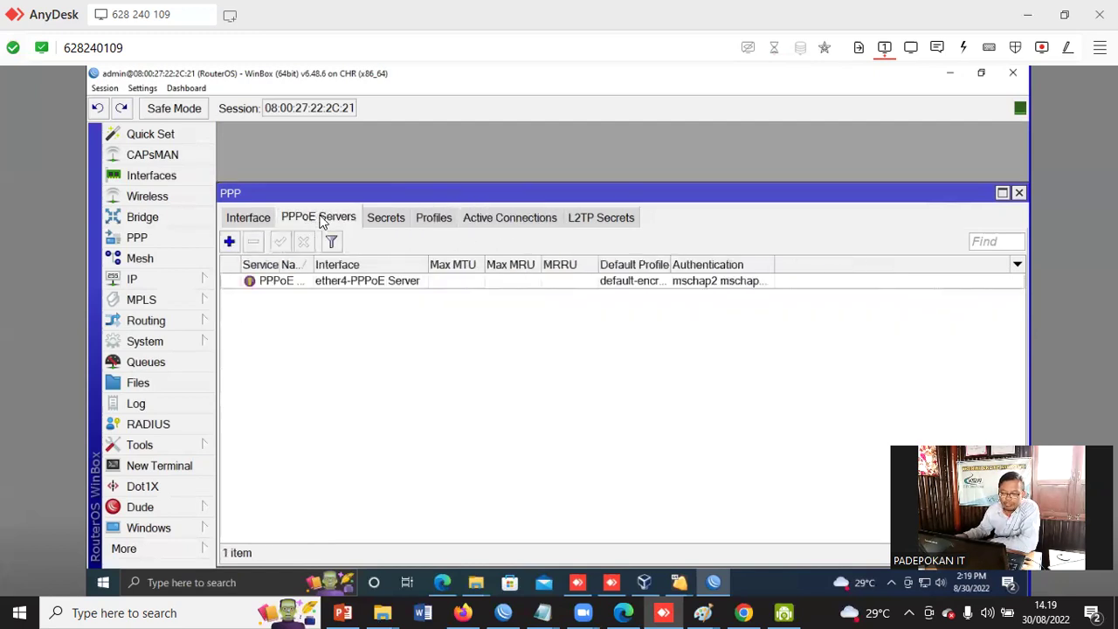
click(515, 223)
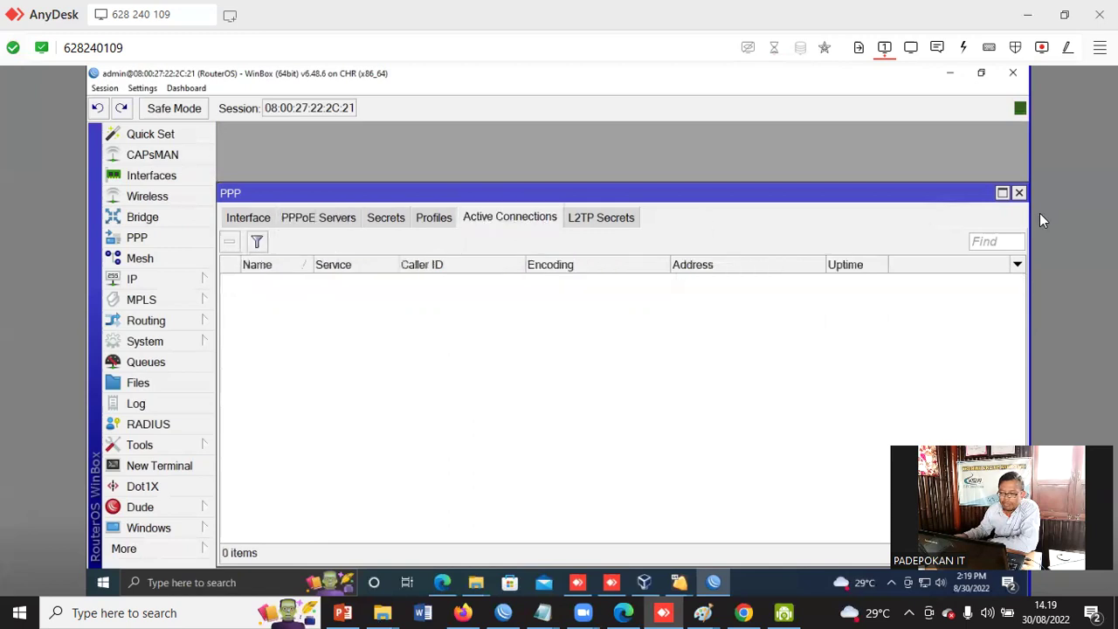
click(1018, 194)
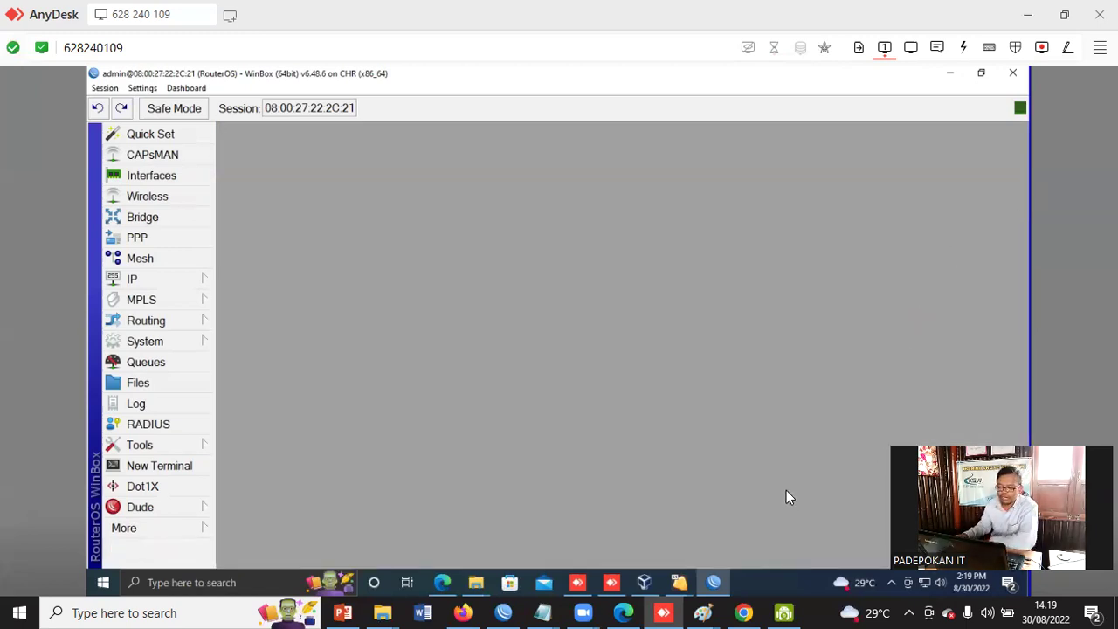
- Bring the running Windows 8 VM back up from VirtualBox Manager
click(891, 582)
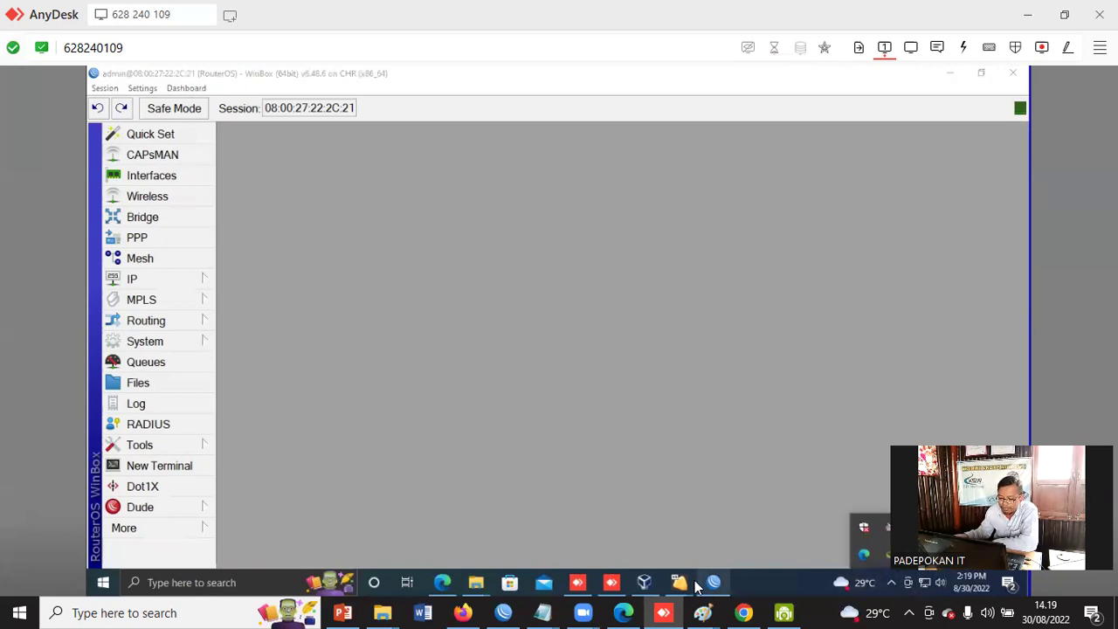
click(643, 582)
click(506, 110)
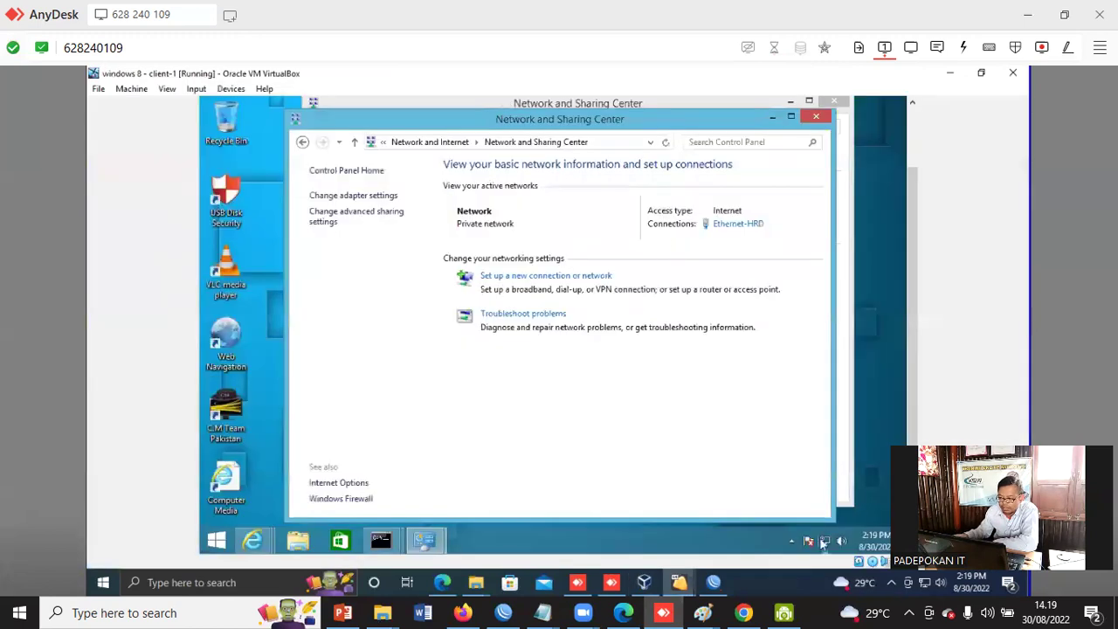
- Dial the VM's Broadband Connection up to its user name sign-in prompt, then return to WinBox
click(823, 542)
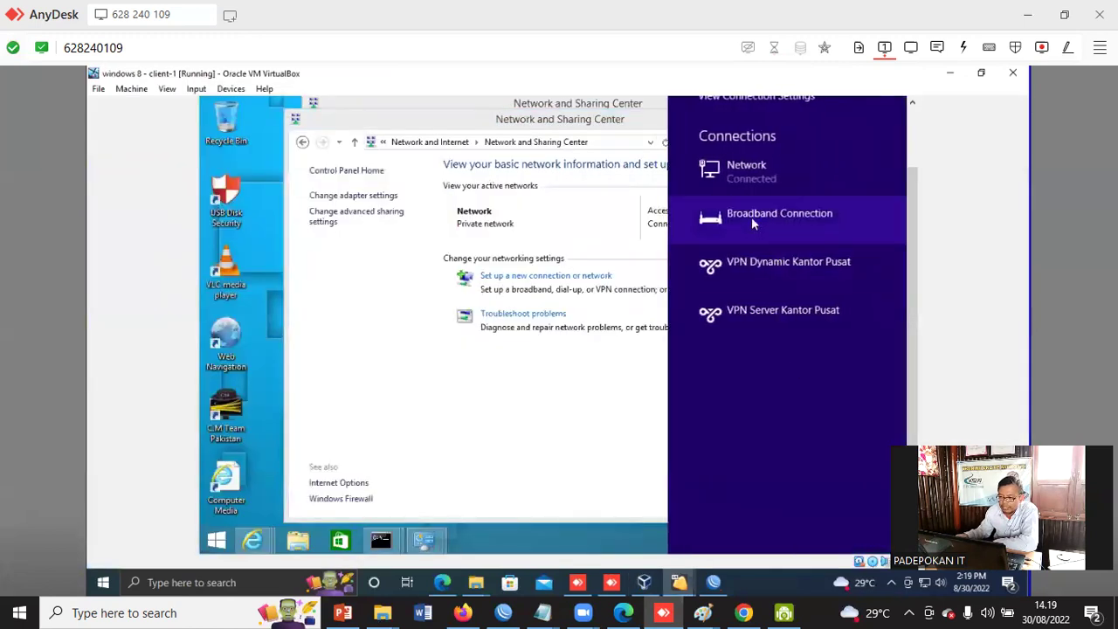
click(751, 216)
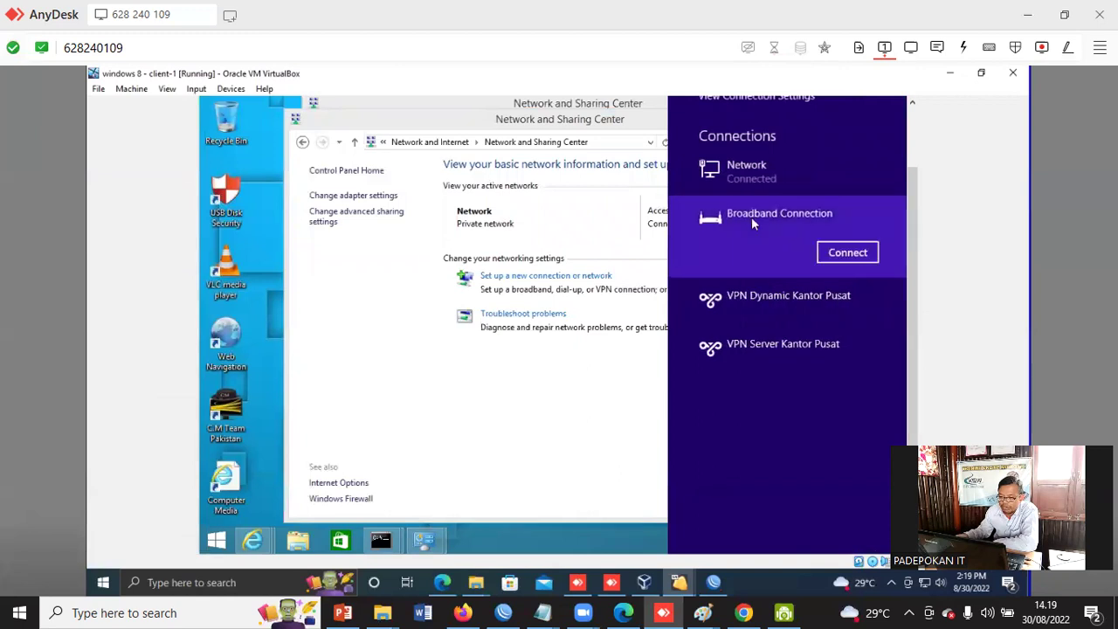
click(845, 253)
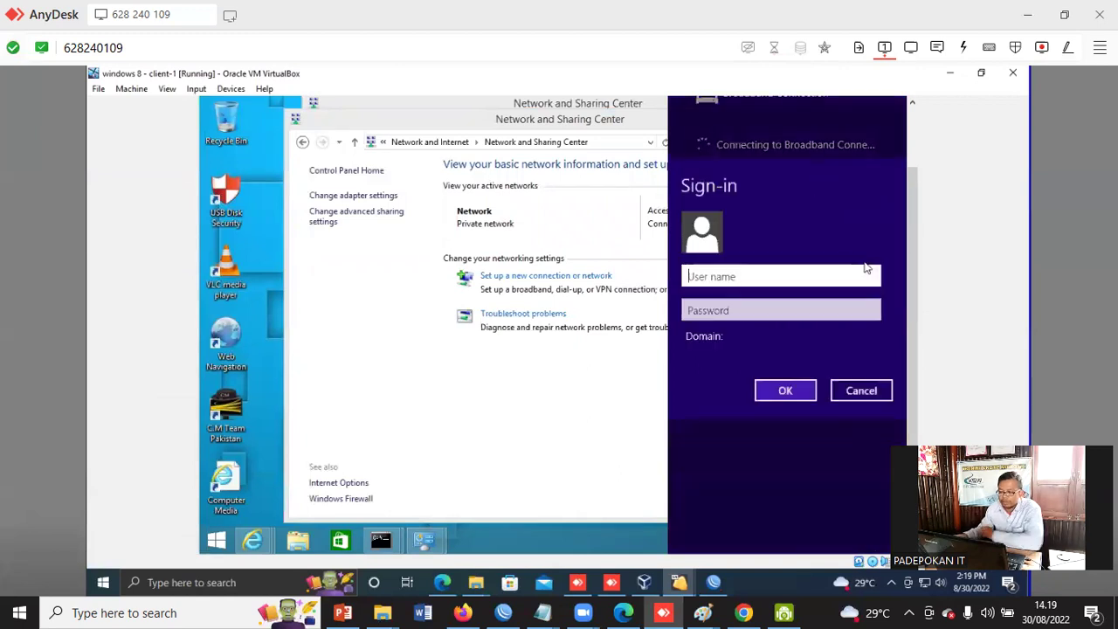
click(739, 269)
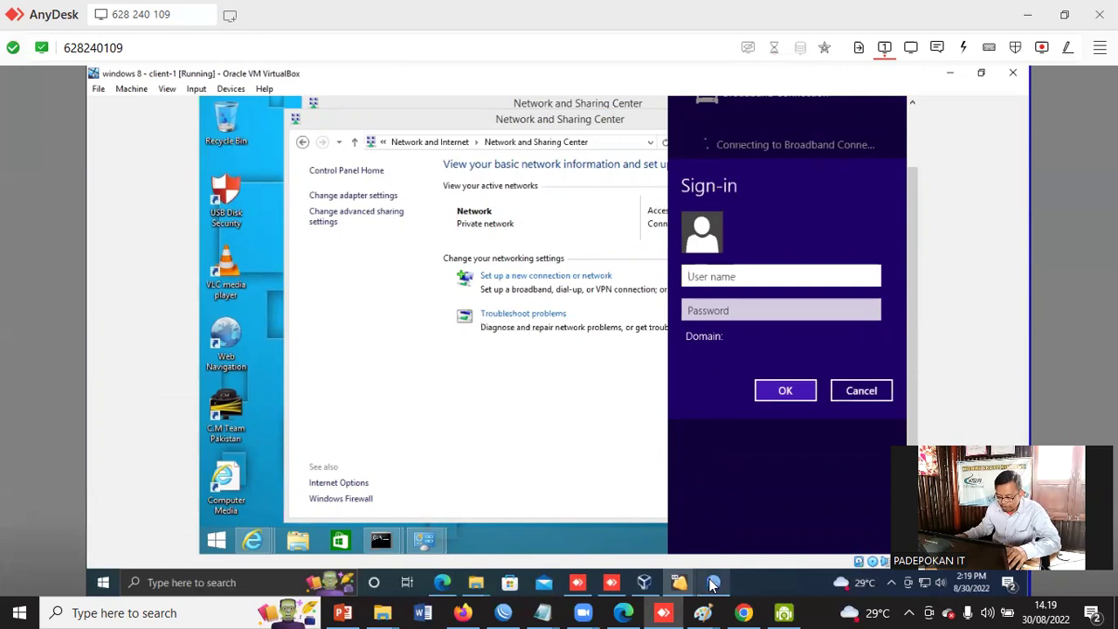
mouse_move(713, 581)
click(692, 537)
- List PPP secrets with a widened Name column and passwords unhidden, then return to VirtualBox
click(169, 241)
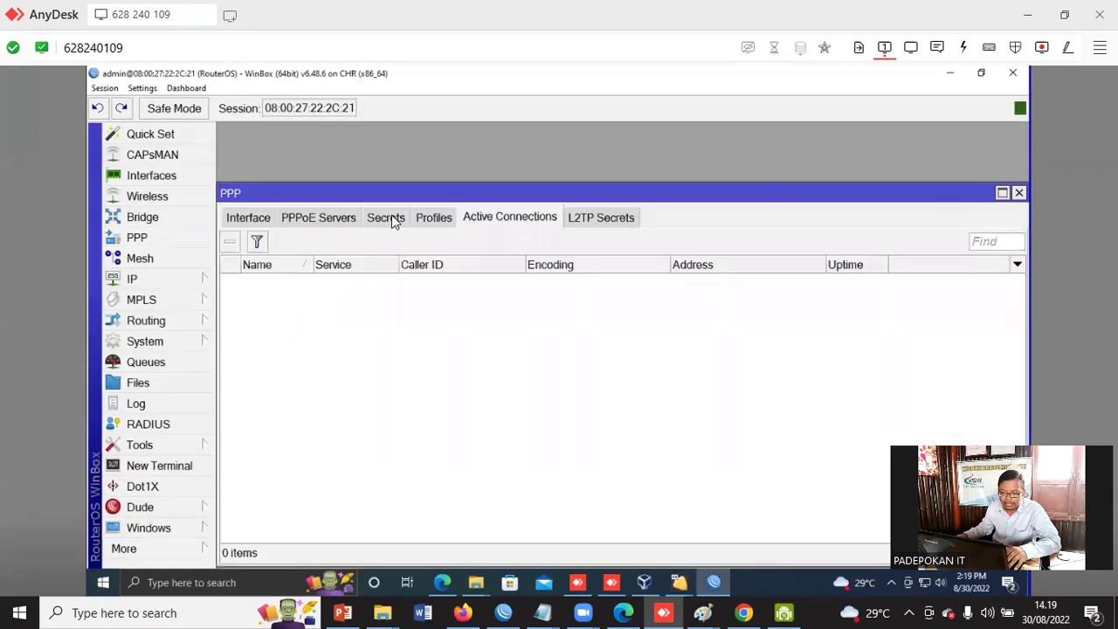
click(393, 220)
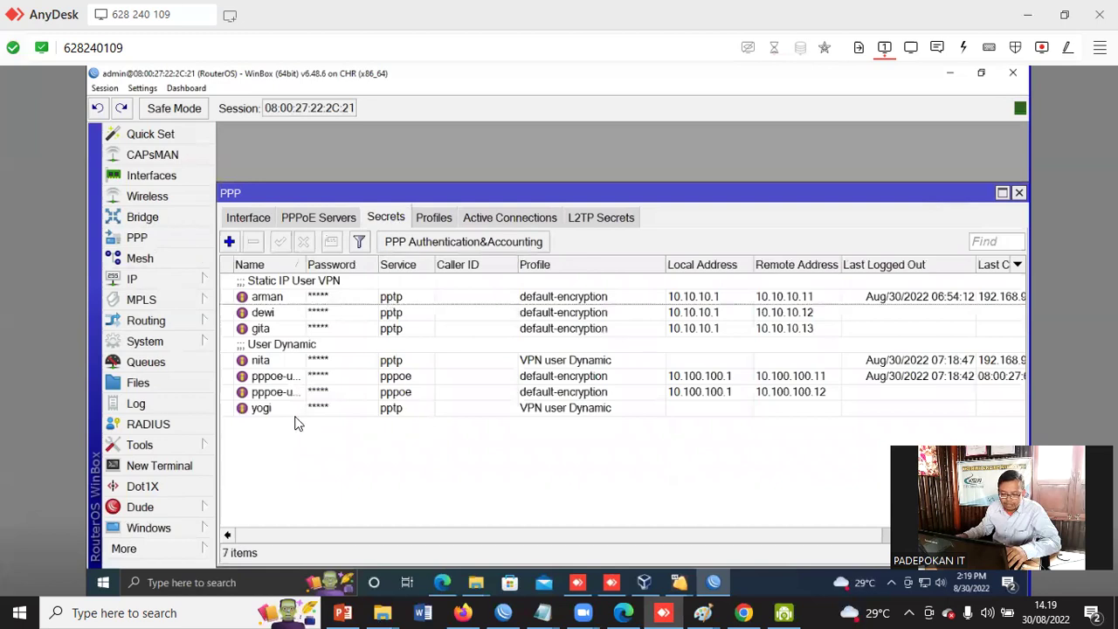
drag(306, 271, 465, 275)
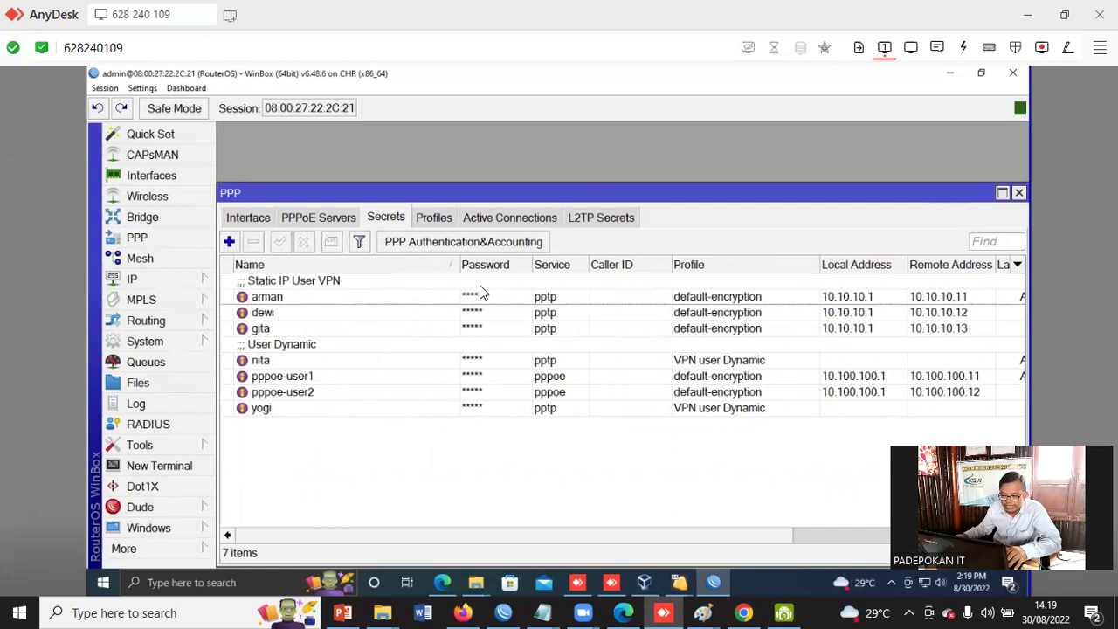
click(141, 88)
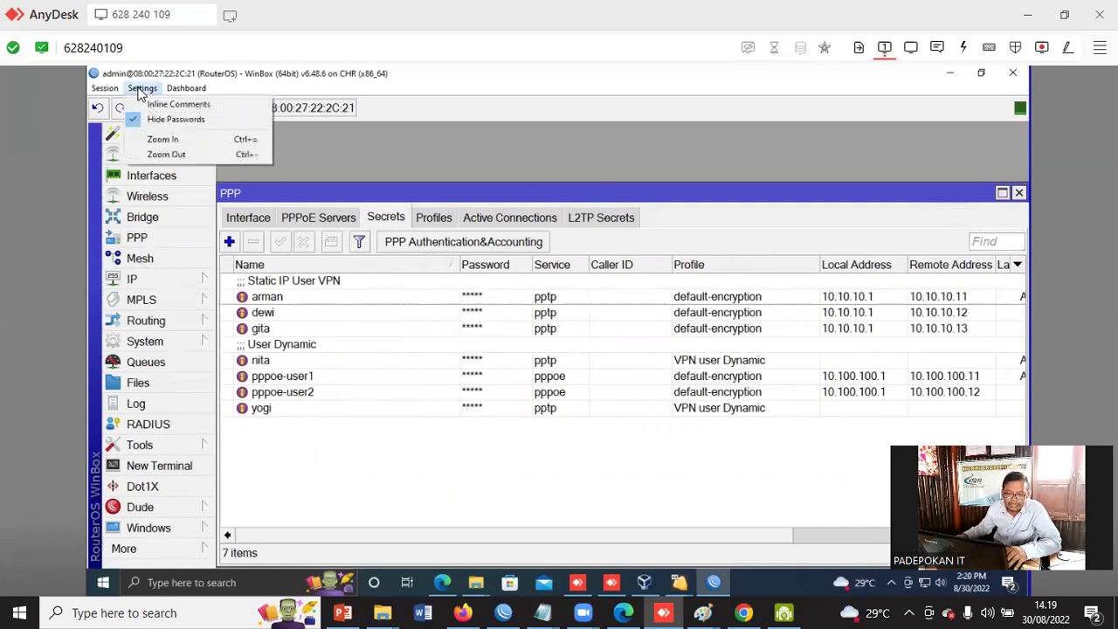
click(169, 122)
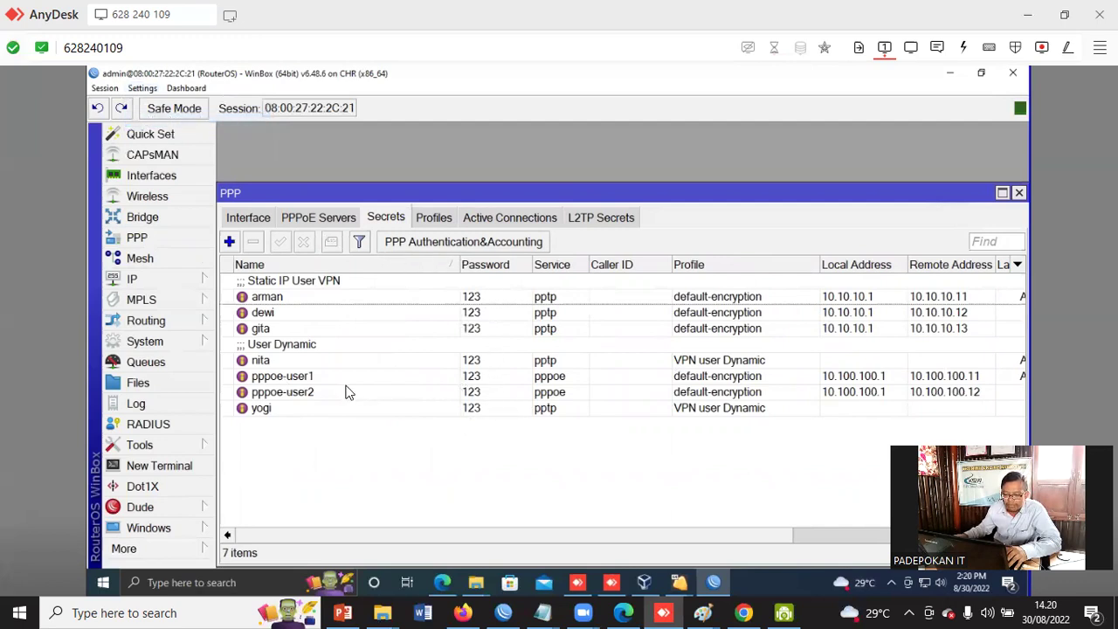
click(646, 583)
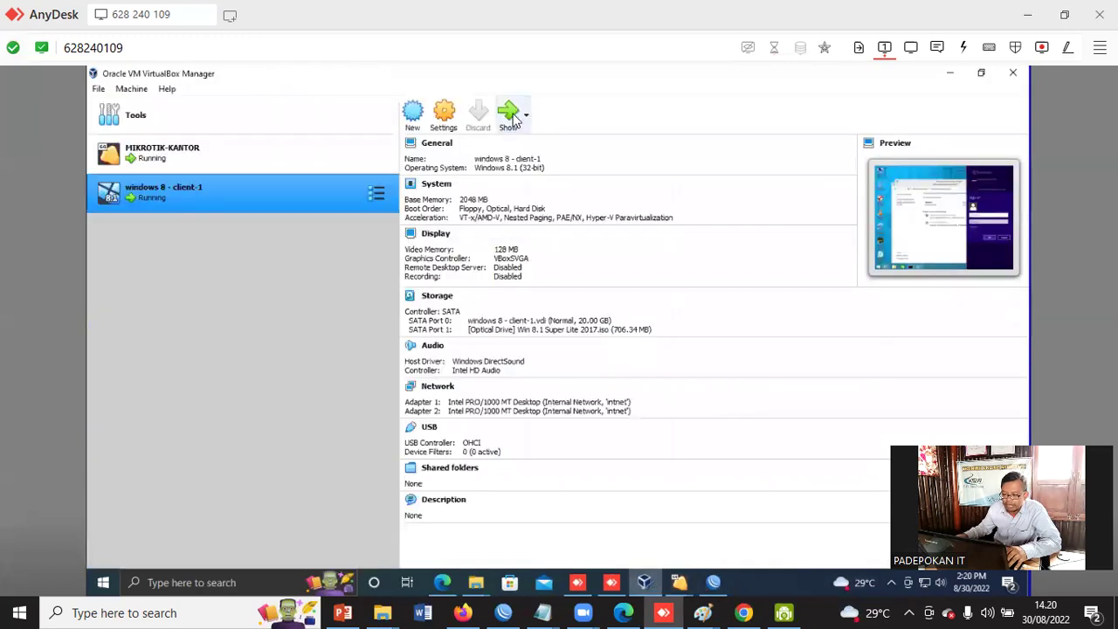
- Sign the VM's Broadband Connection in as pppoe-user1 with its account password
click(510, 114)
text(pppoe)
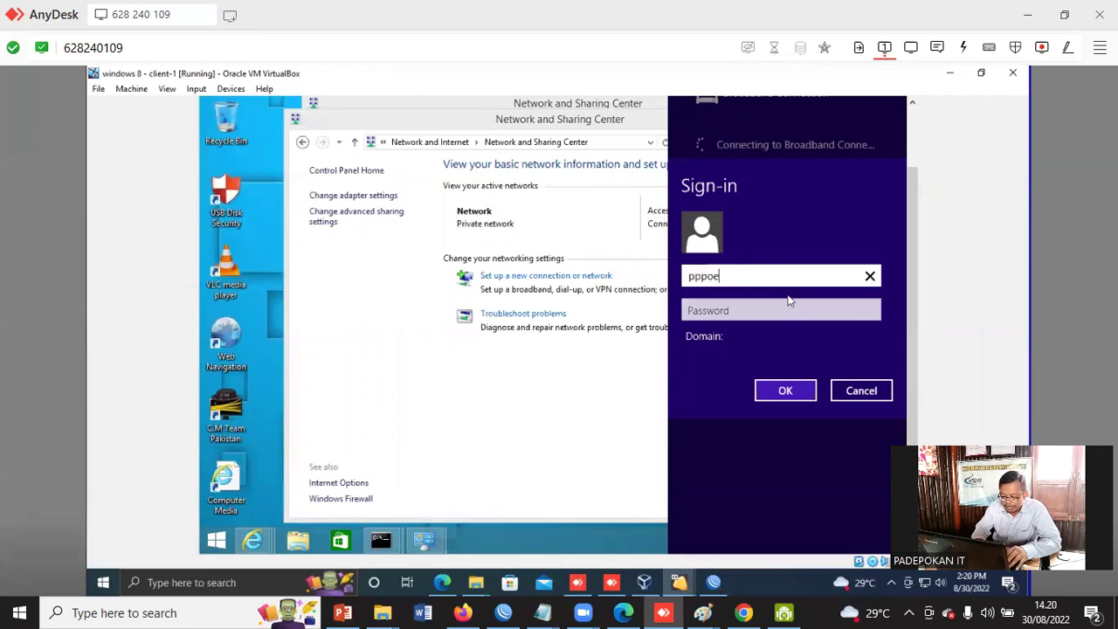
text(-user1)
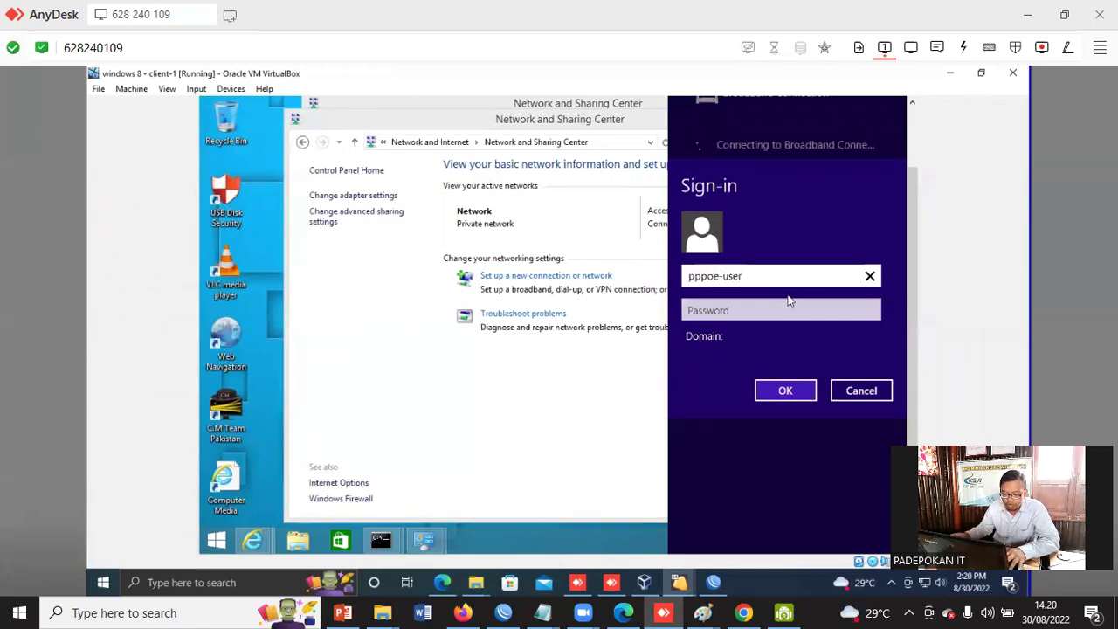
click(743, 315)
text(123)
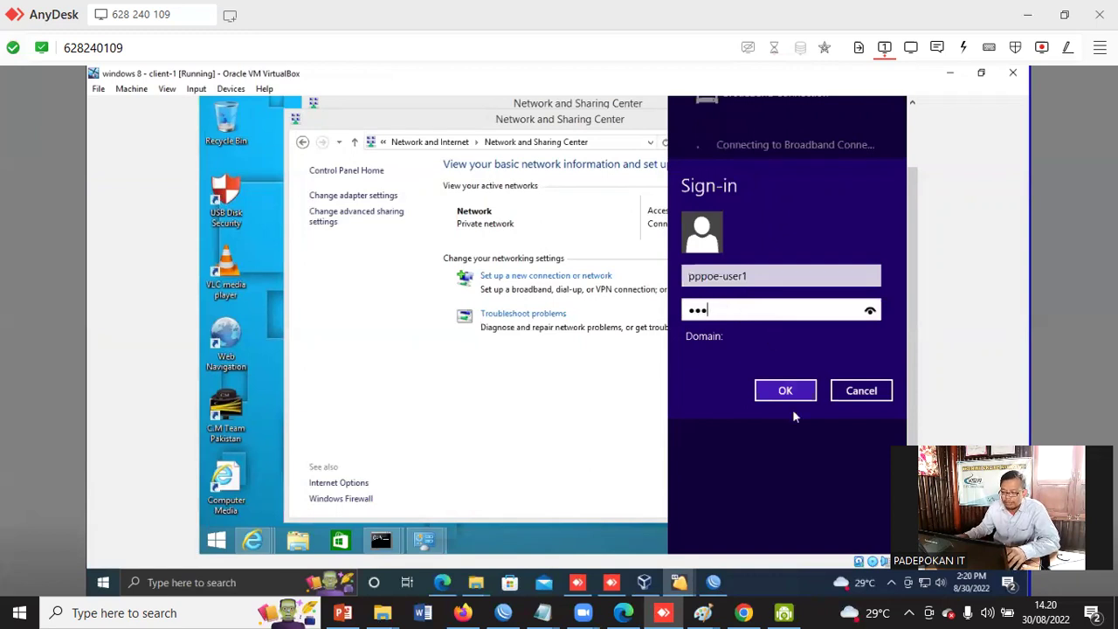
click(791, 393)
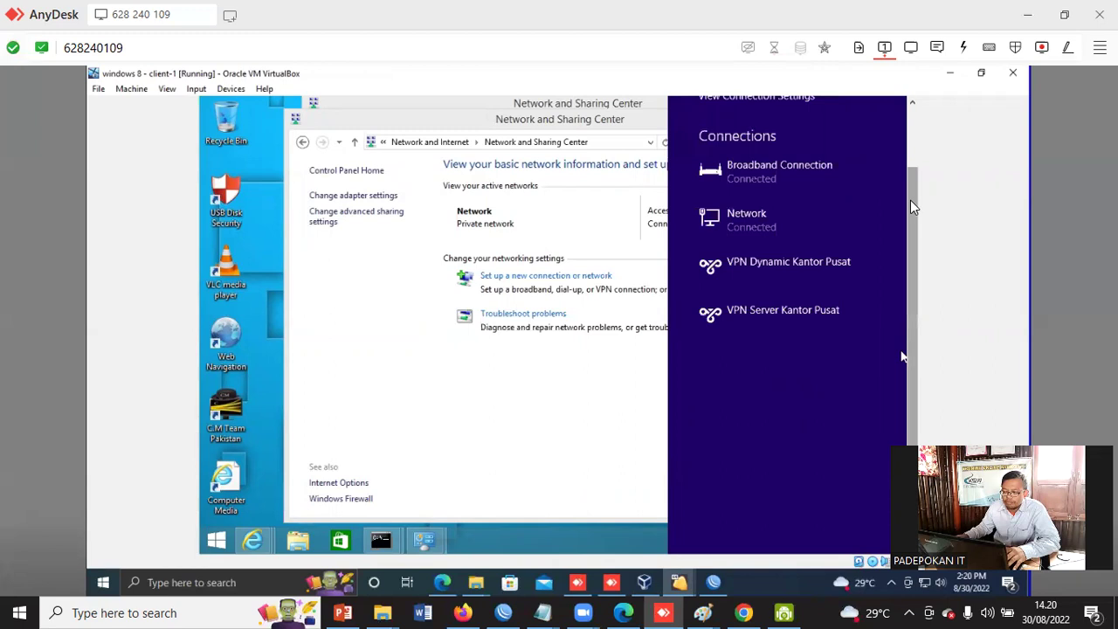
drag(910, 200, 910, 160)
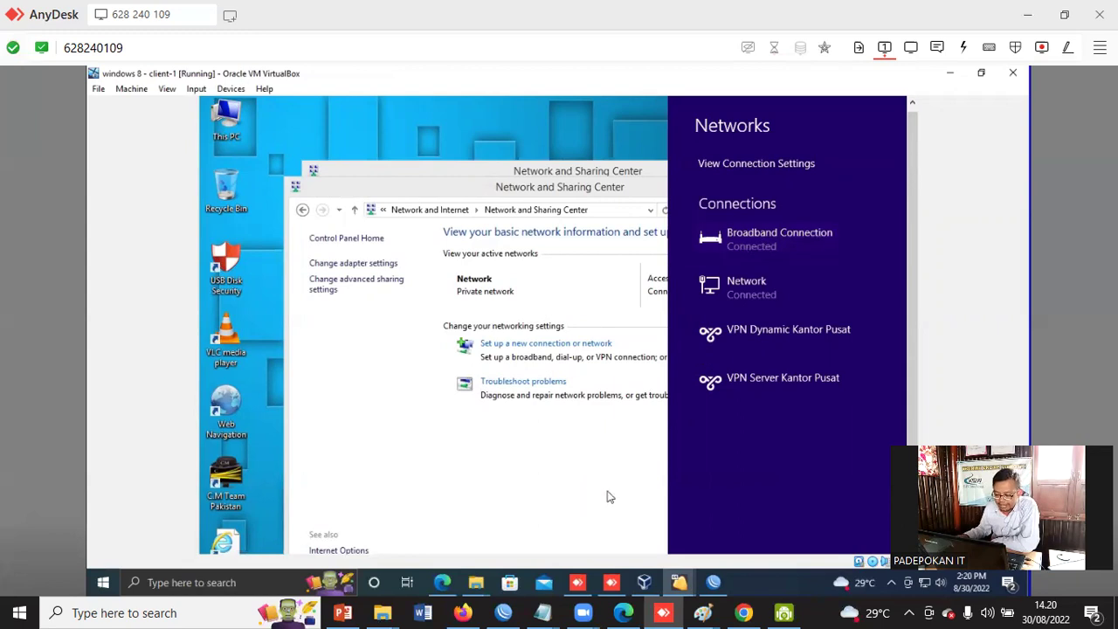
- Return to WinBox and view the router's active PPP connections
mouse_move(714, 582)
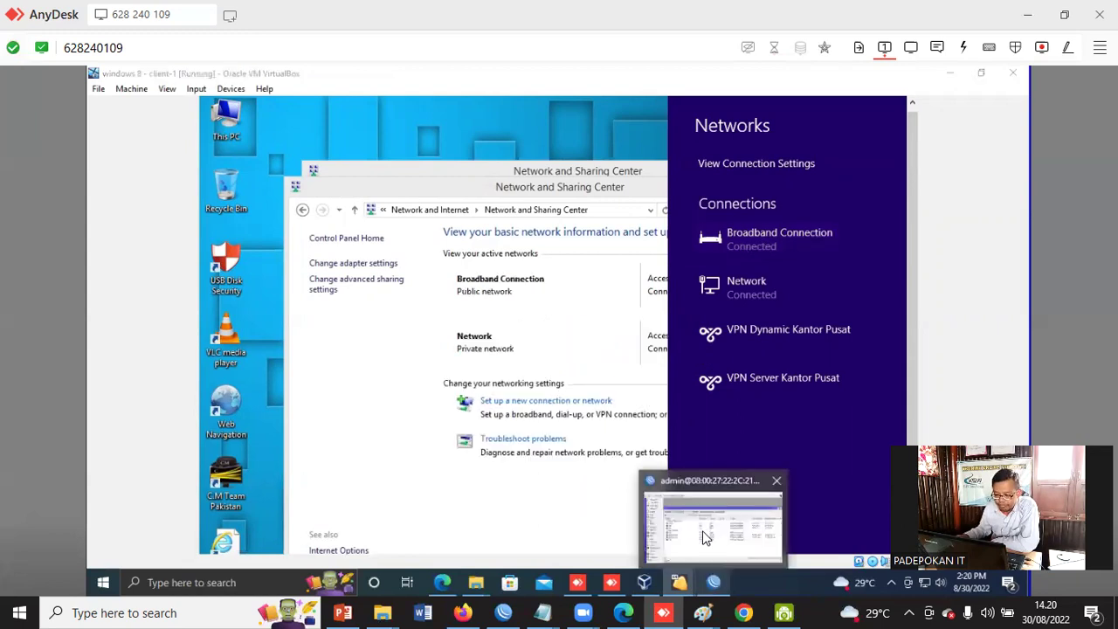
click(708, 534)
click(528, 220)
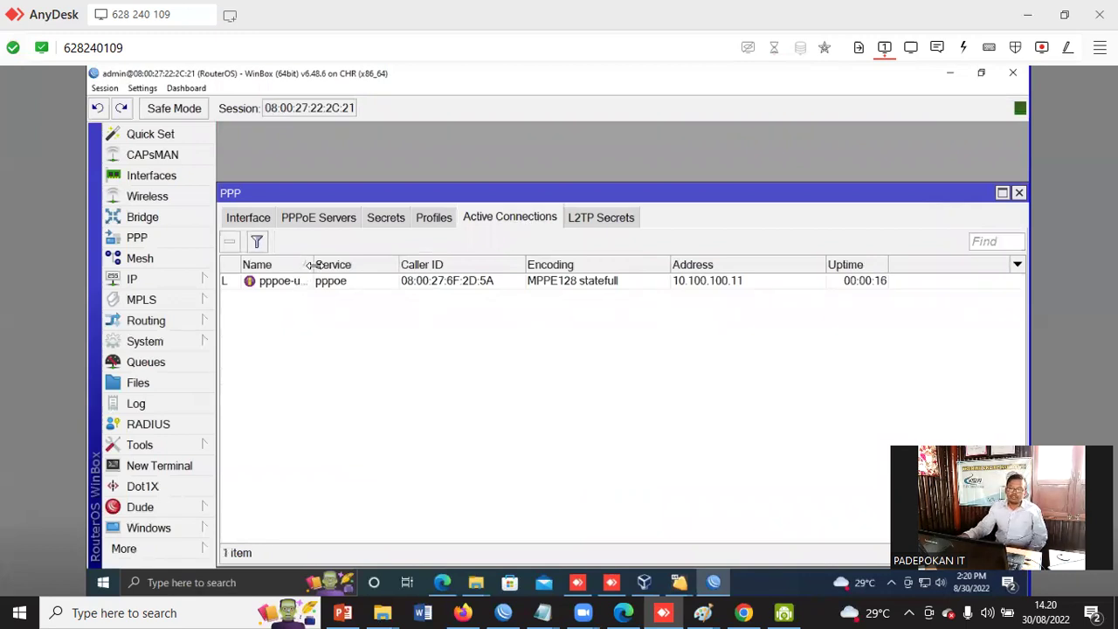
- Widen the Name column so the pppoe-user1 session at 10.100.100.11 shows in full
click(340, 280)
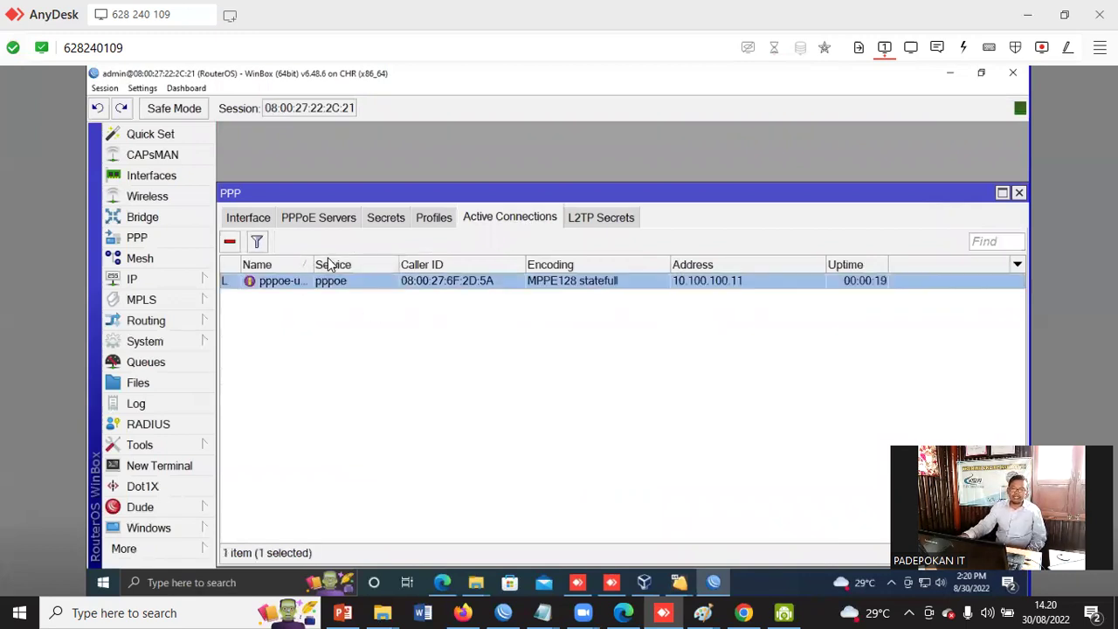
drag(313, 264, 394, 262)
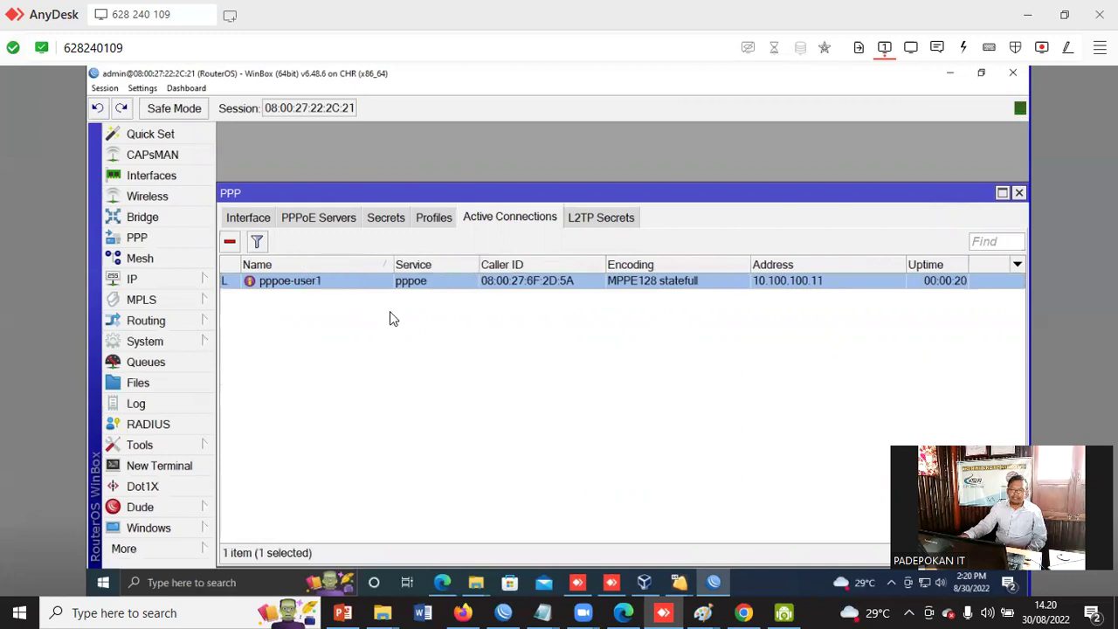
click(390, 324)
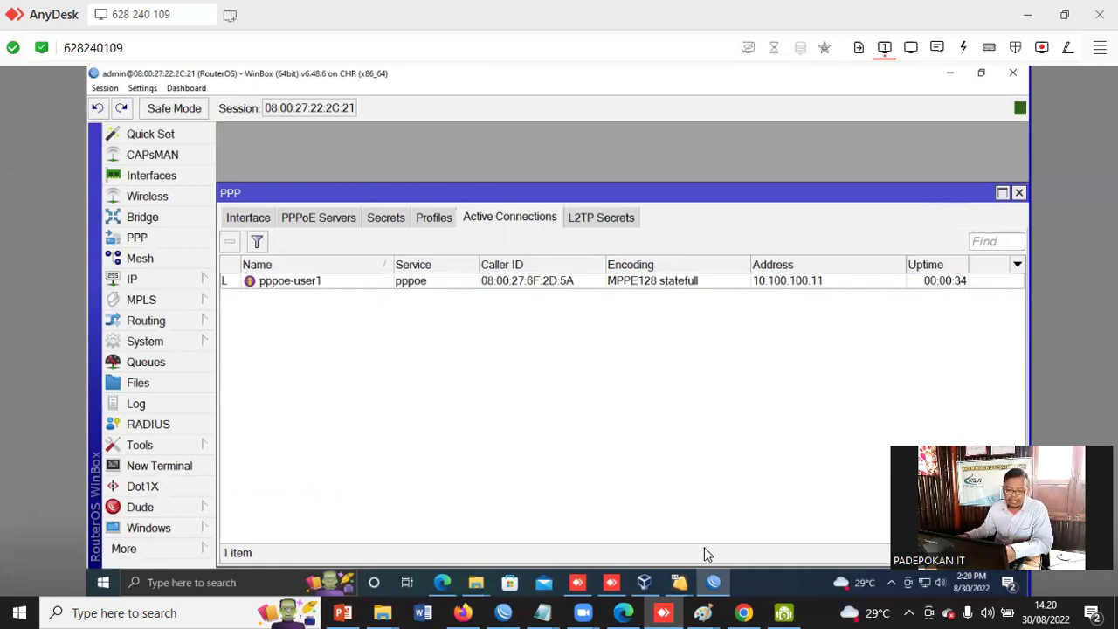
click(140, 276)
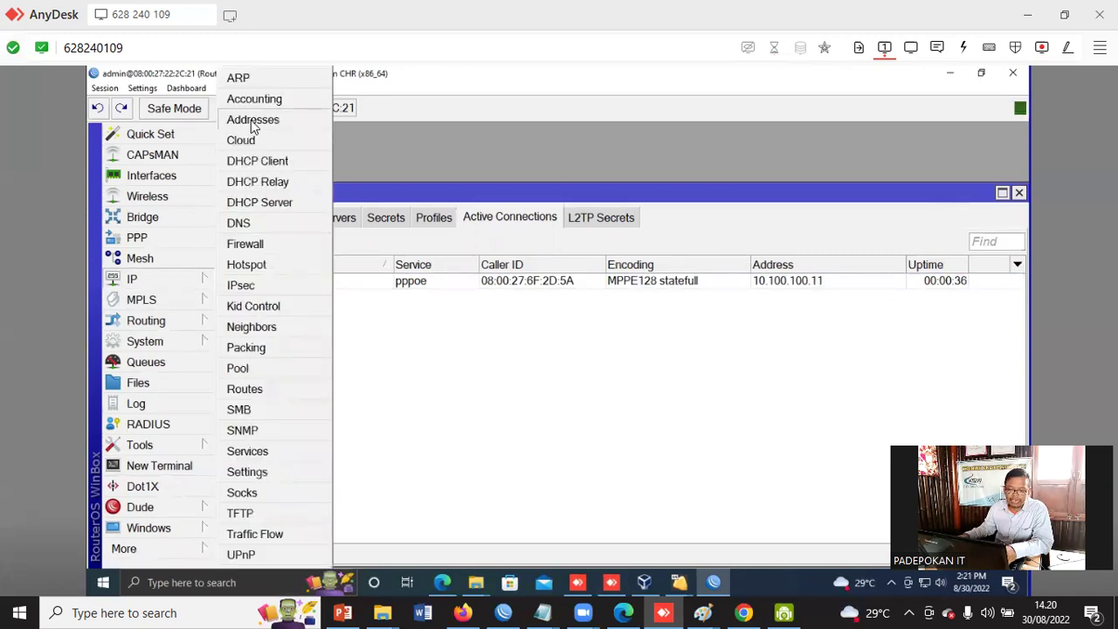
click(253, 122)
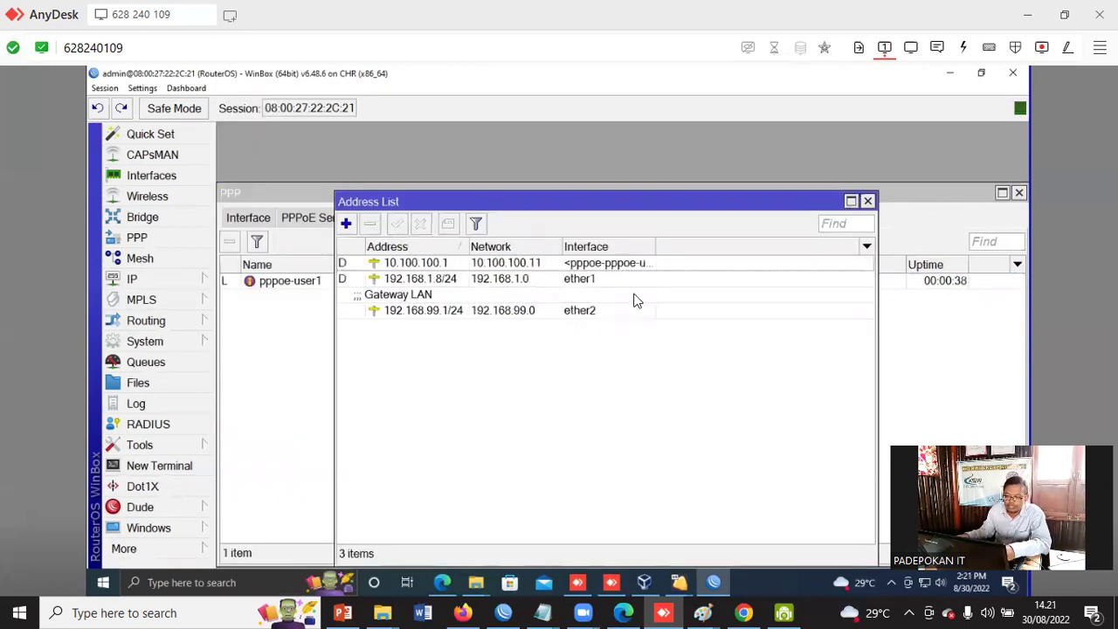
drag(655, 247, 734, 248)
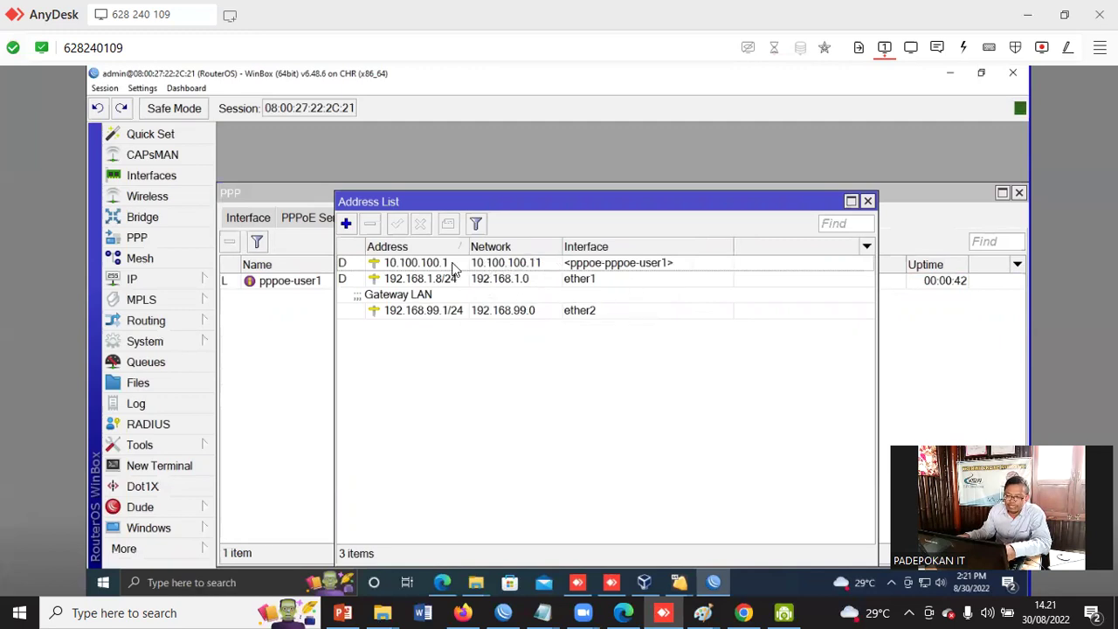
click(521, 263)
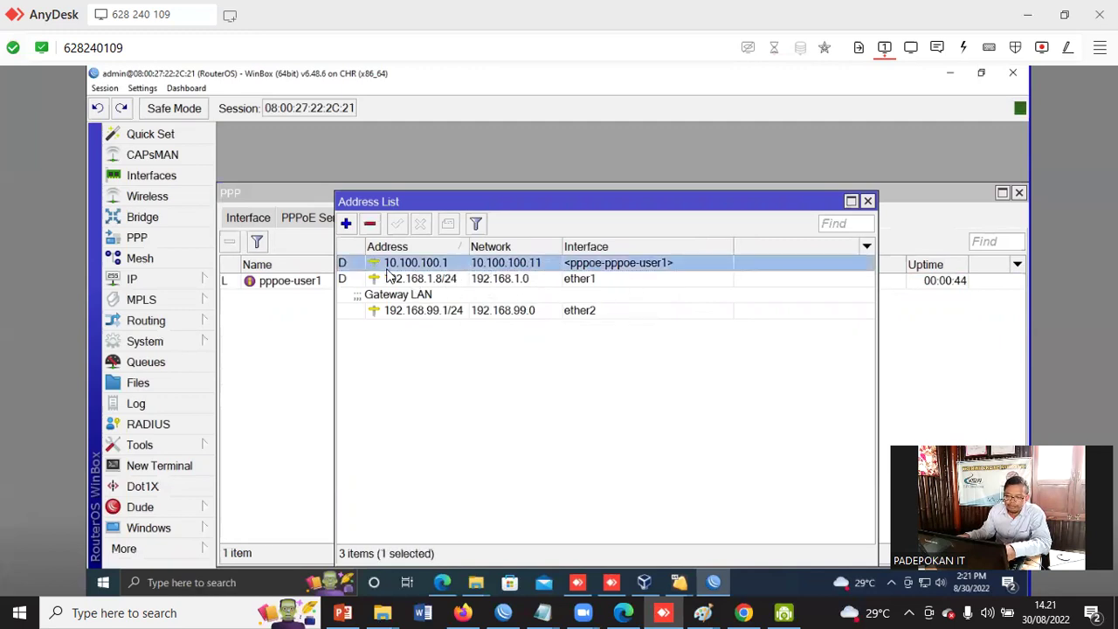
click(399, 280)
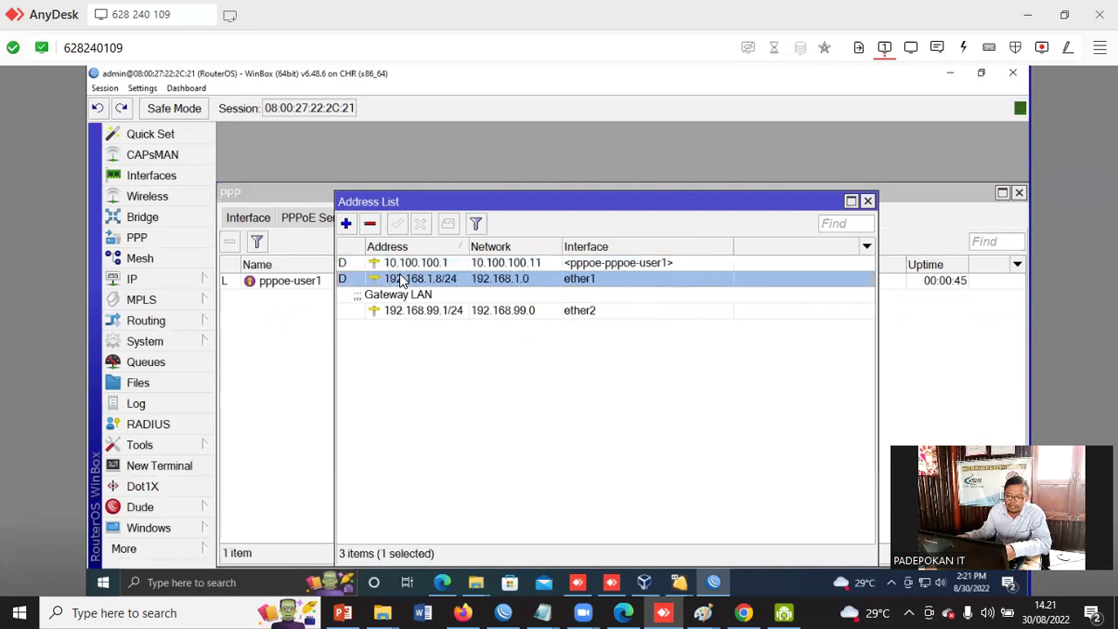
click(867, 201)
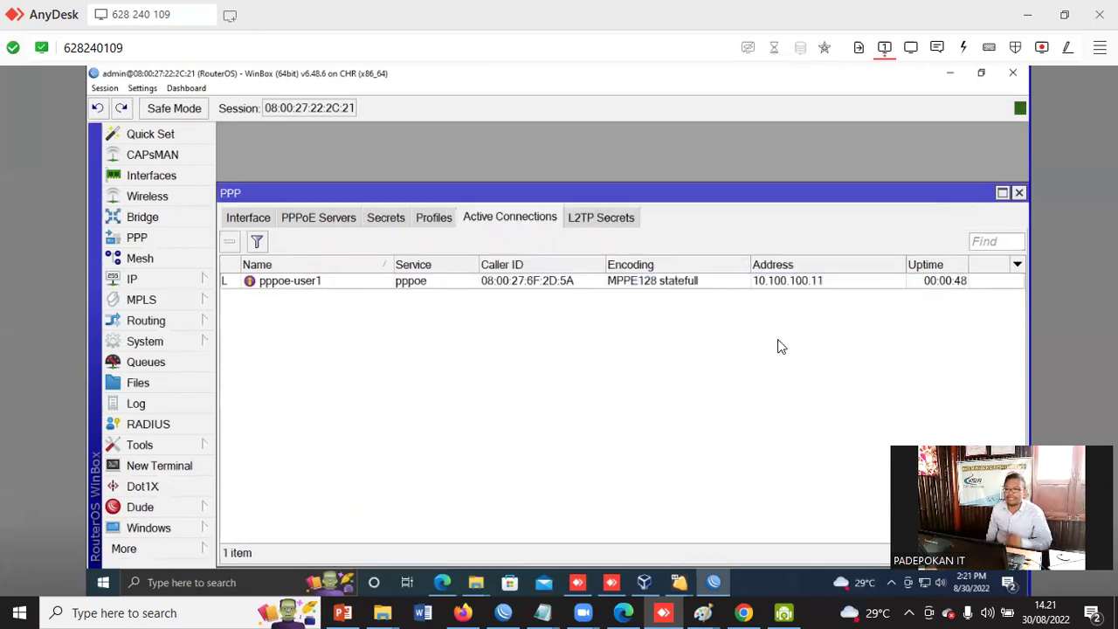